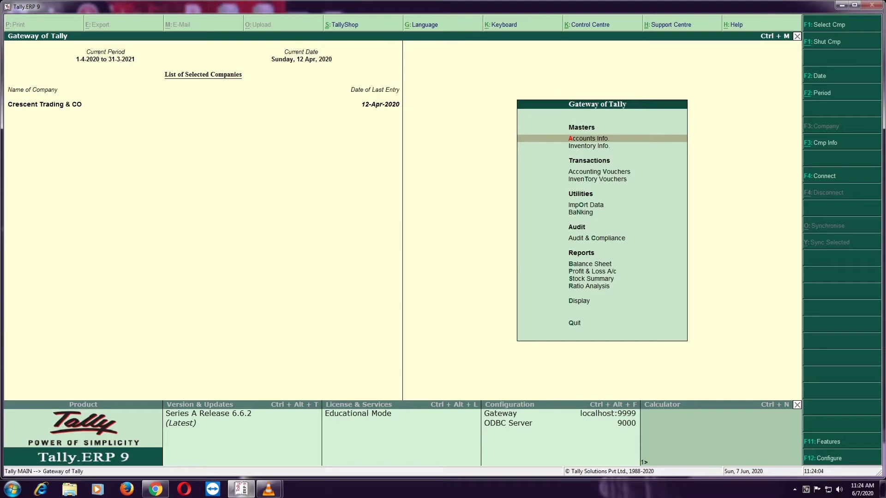
Open Company Features with F11 and go to Statutory & Taxation's GST details option
key("F11")
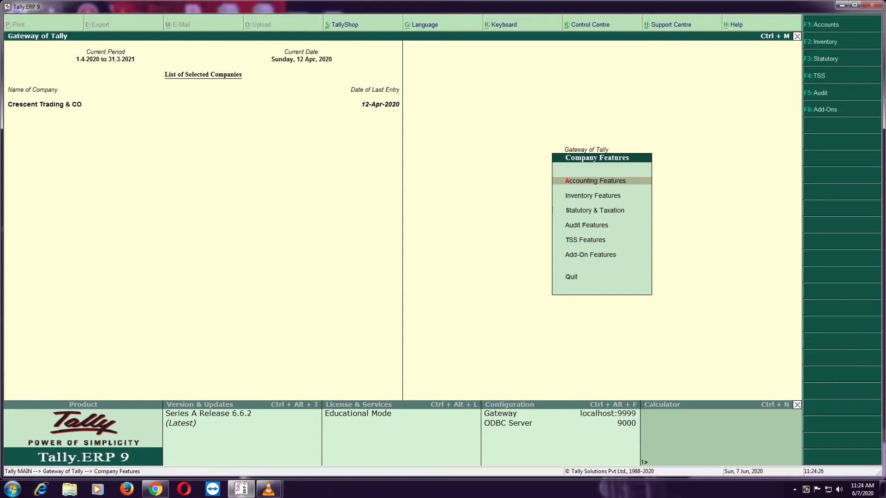
key("Down")
key("Down")
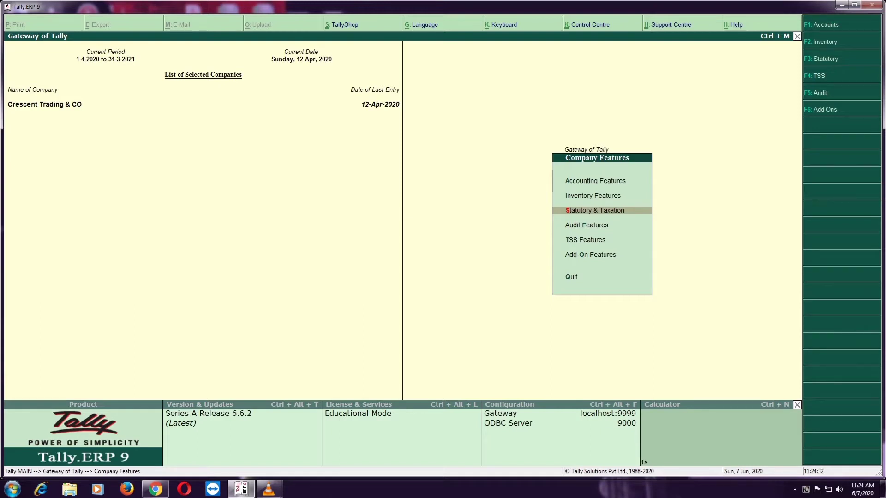
key("Return")
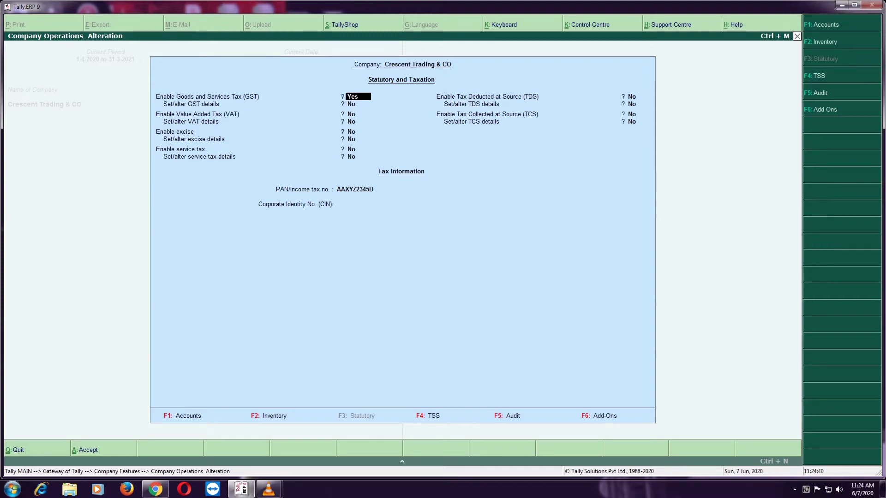
key("Return")
Enable GST details and keep Tamil Nadu, Regular registration and the 1-Apr-2020 applicable date
type("yes")
key("Return")
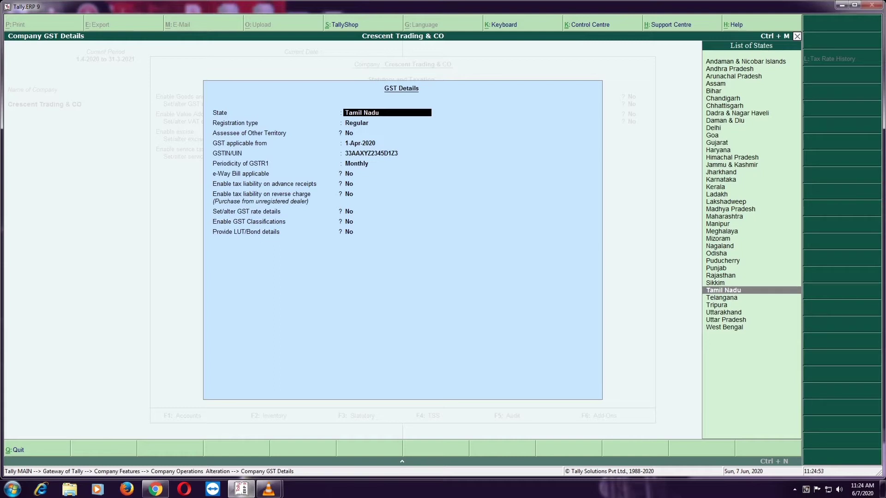
key("Return")
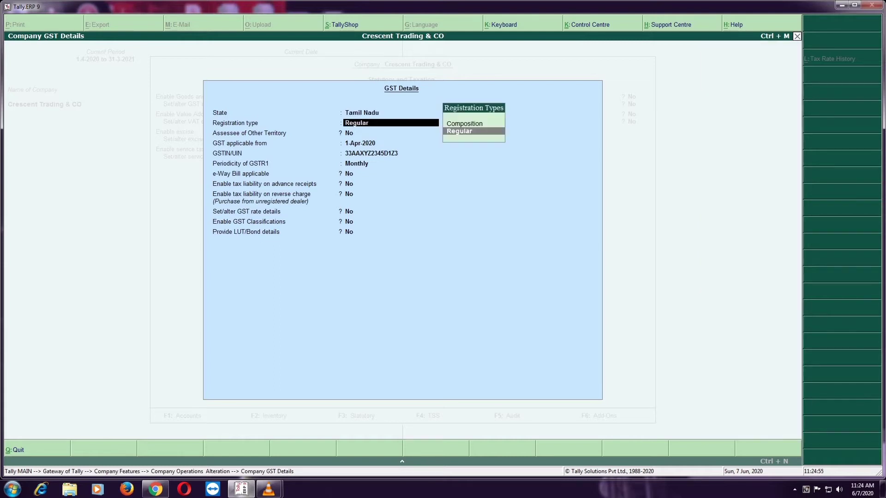
key("Return")
key("Return")
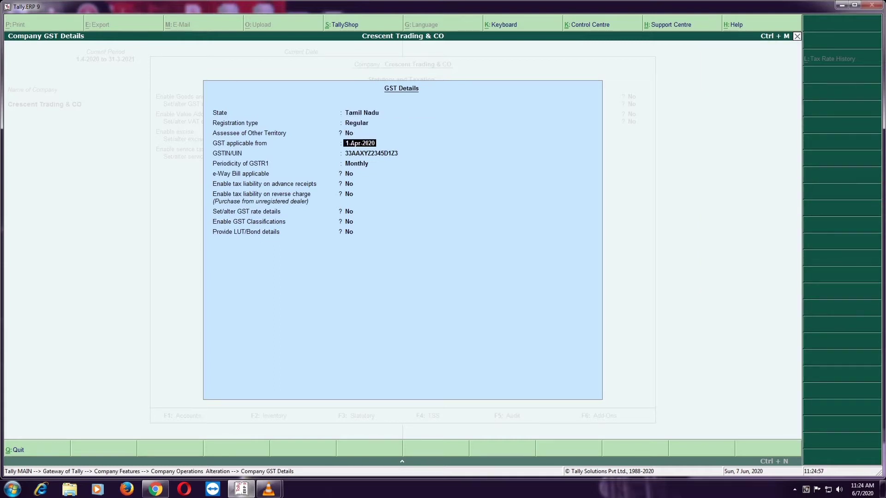
key("Return")
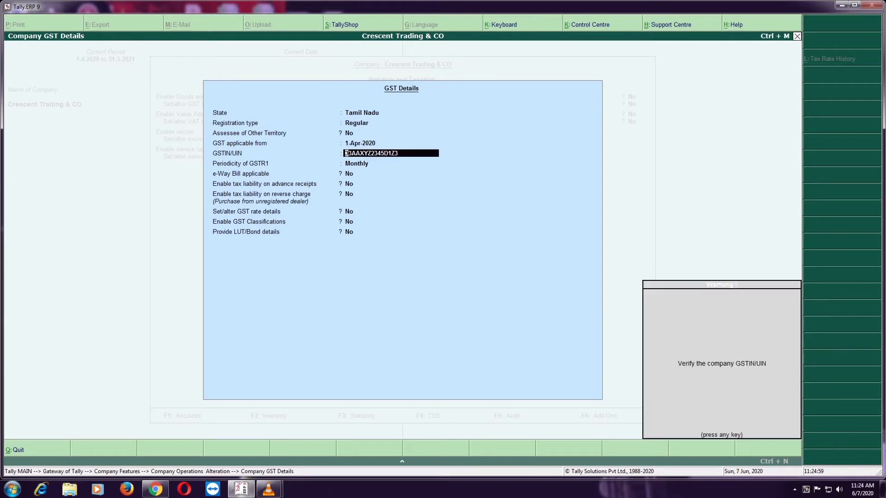
key("Return")
key("Return")
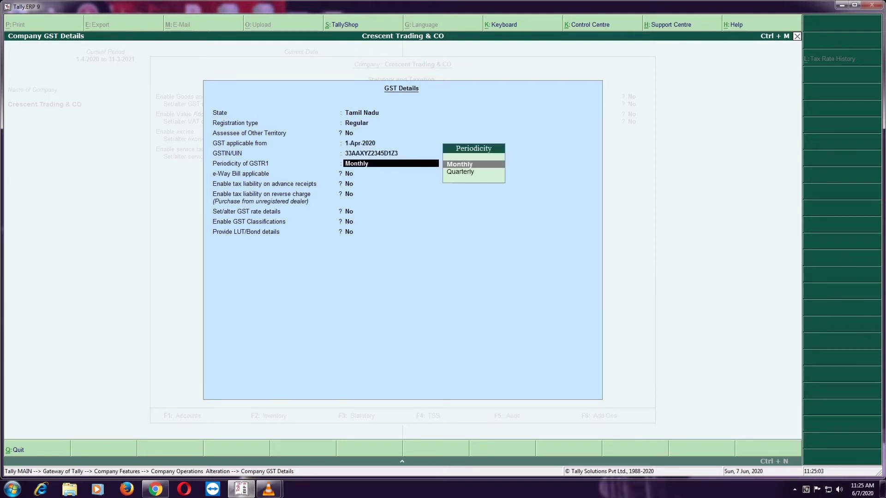
Compare the periodicity options and keep Monthly as the GSTR1 periodicity
key("Down")
key("Up")
key("Down")
key("Up")
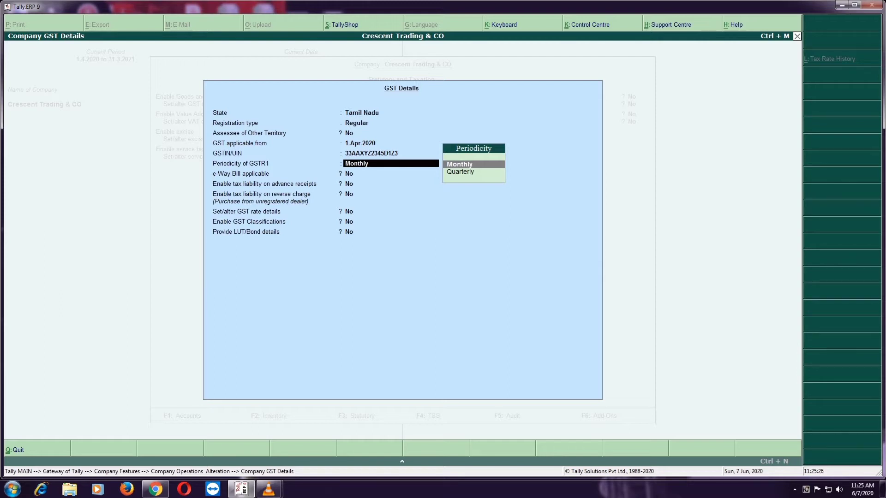
key("Down")
key("Up")
key("Return")
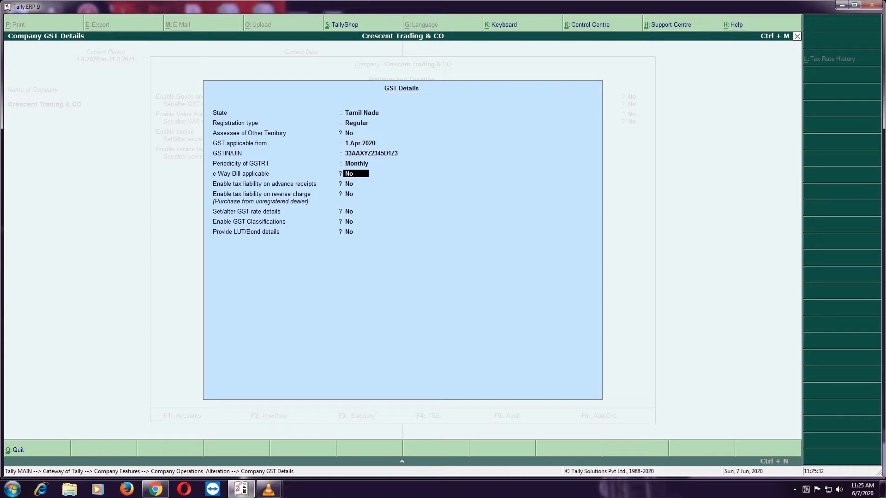
Turn on e-Way Bill from 1-Apr-2020 with an Invoice value threshold of 50,000, including intrastate
type("yes")
key("Return")
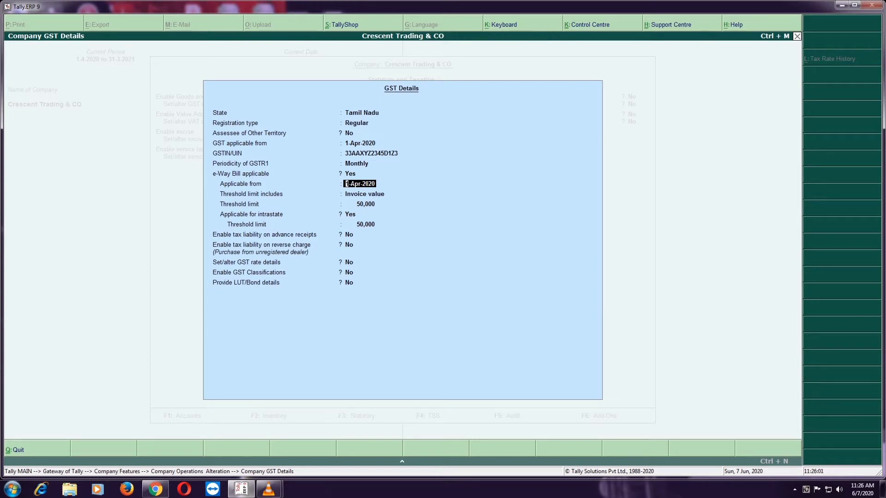
key("Return")
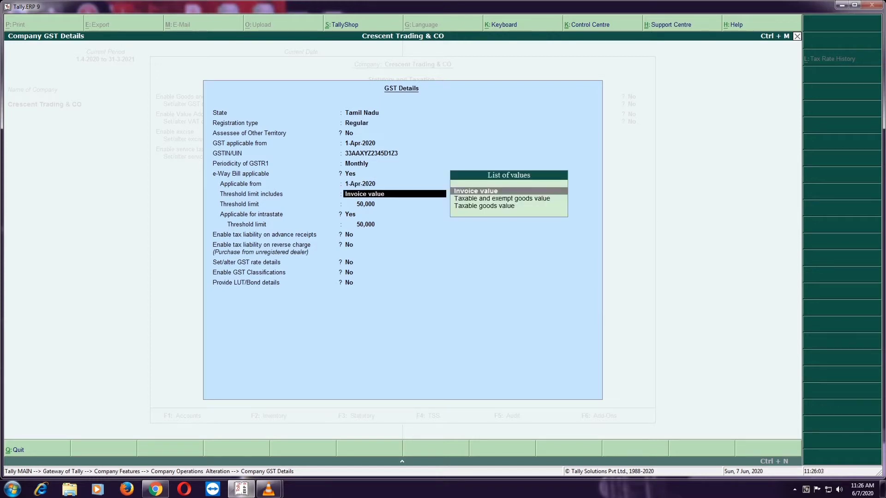
key("Return")
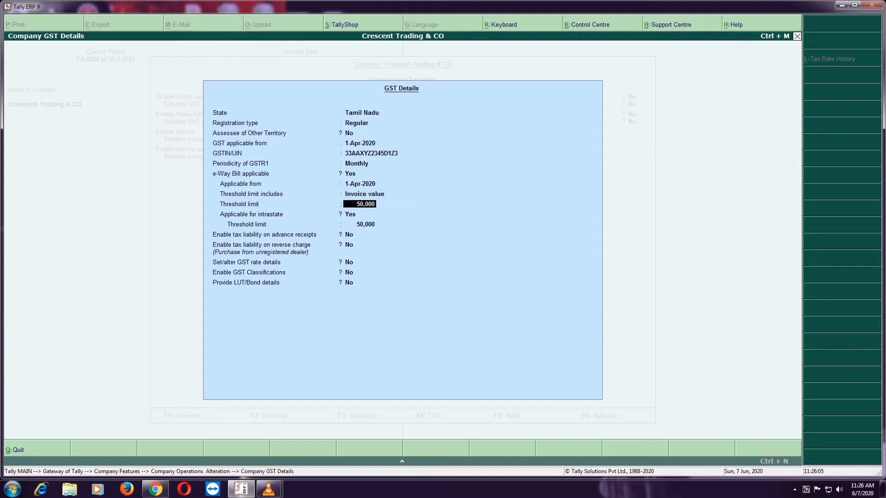
key("Return")
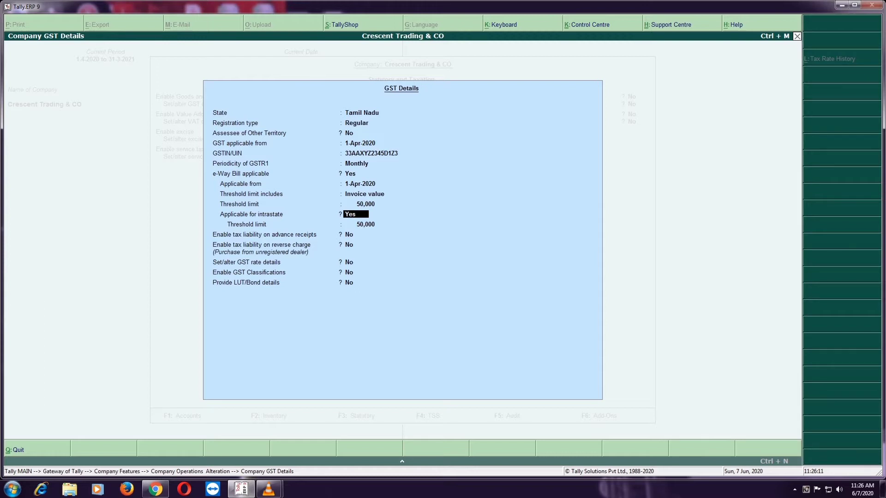
key("Return")
key("Return")
key("Return")
key("Return")
key("Return")
key("Return")
key("Return")
Accept the GST Details and Statutory & Taxation screens, then return to Gateway of Tally
key("Return")
key("Return")
key("Return")
key("Return")
key("Return")
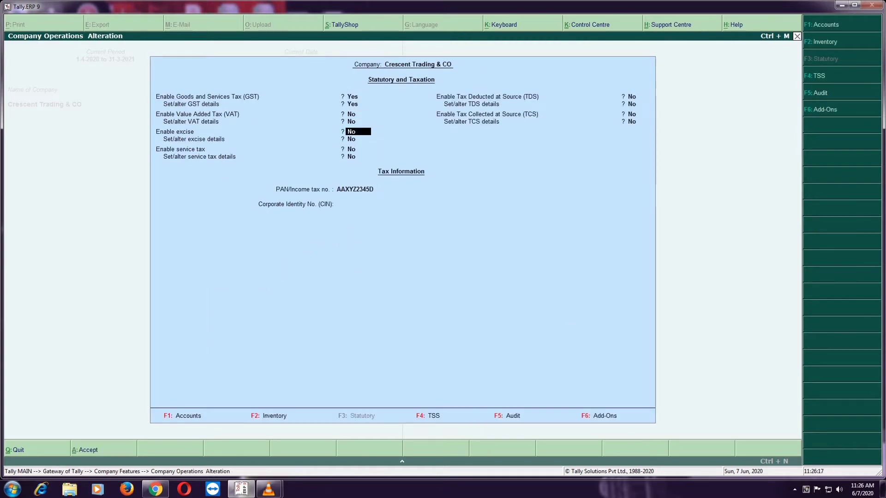
key("Return")
key("Return")
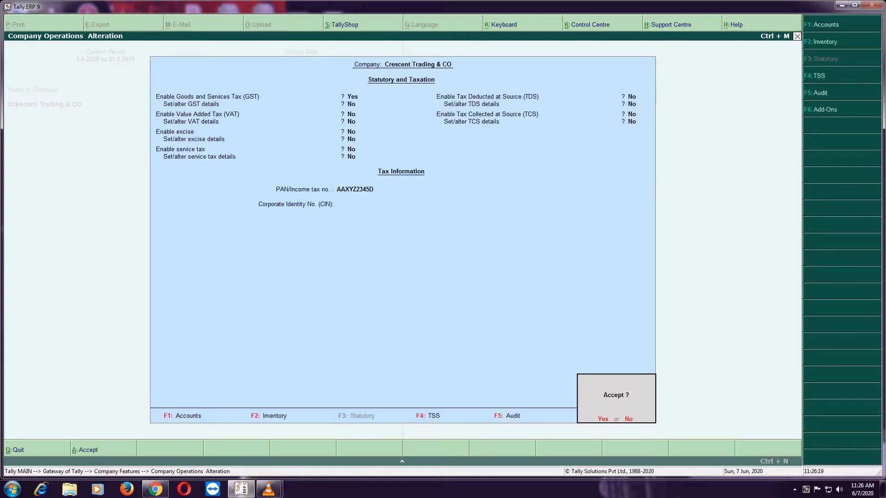
key("Return")
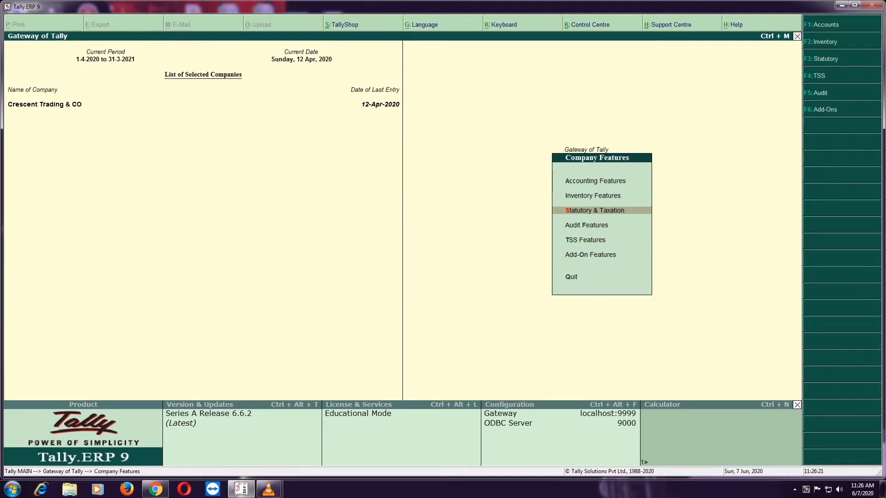
key("Escape")
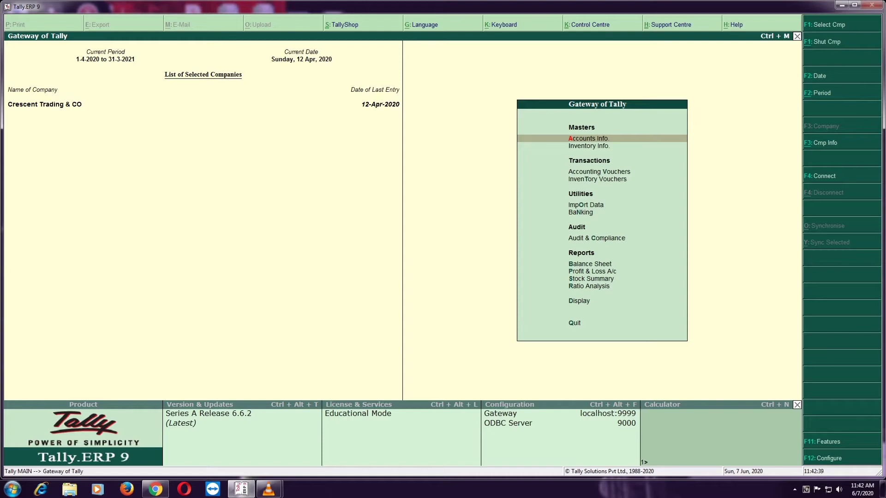
Start a new Sales voucher numbered 009/2020-21 dated 1-Apr-2020
key("Down")
key("Down")
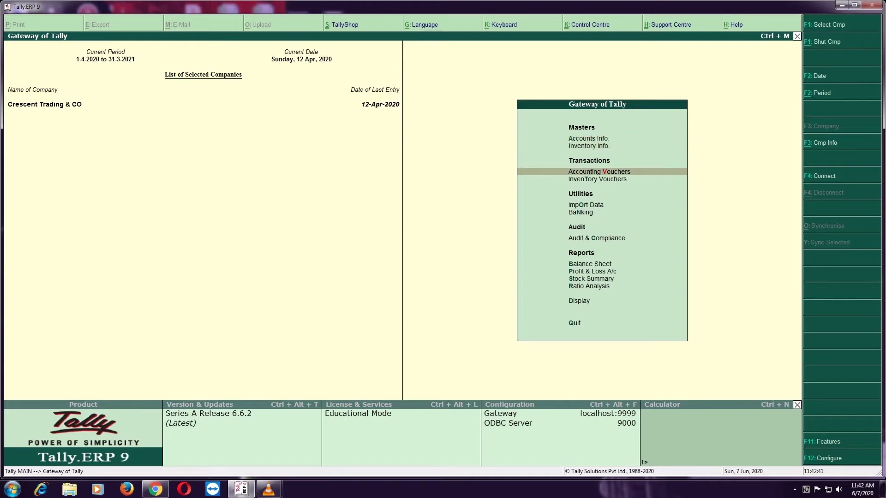
key("Return")
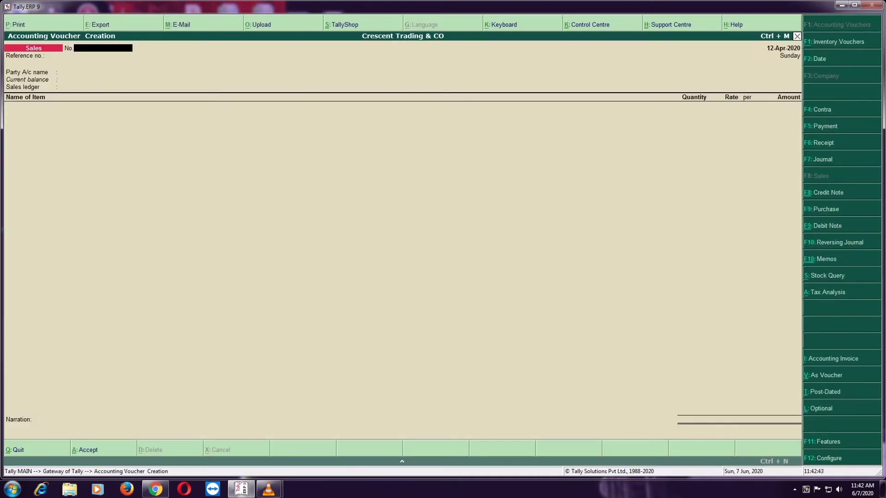
type("009/2020-21")
key("Return")
type("1.4")
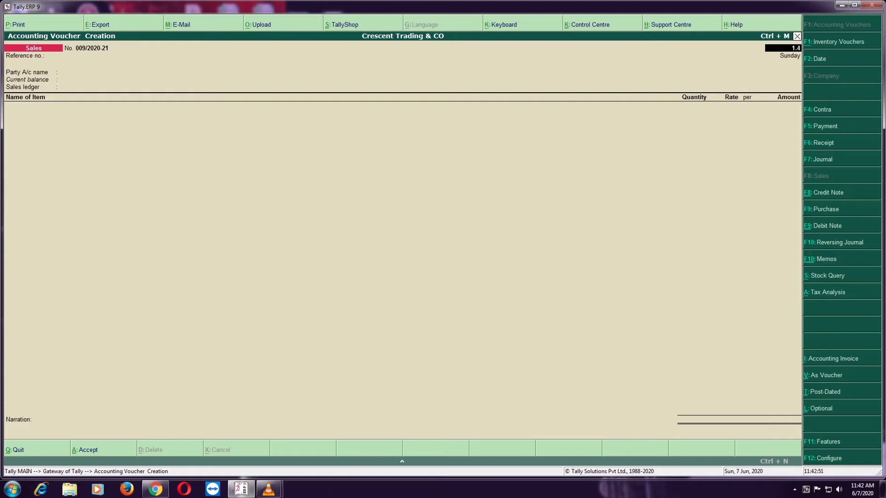
key("Return")
Enter reference number 009/2020-21 and begin searching for the party account
type("009/0")
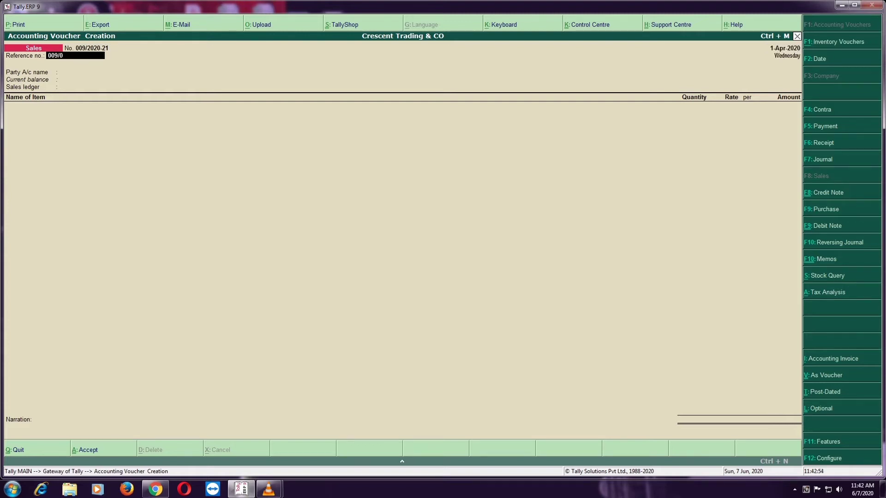
key("BackSpace")
type("2020-21")
key("Return")
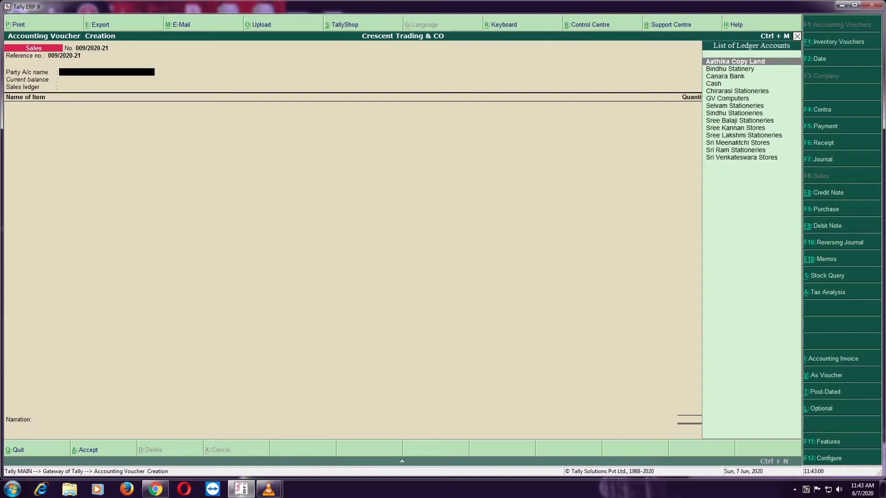
type("SIN")
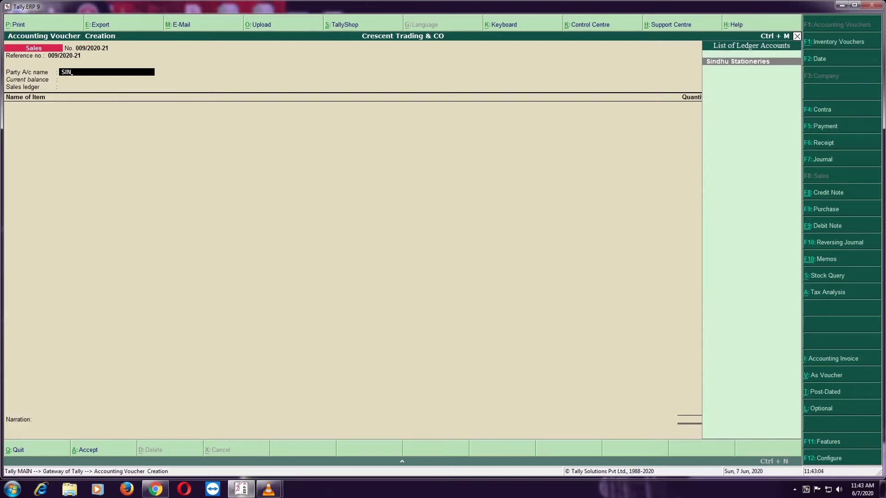
key("BackSpace")
key("BackSpace")
key("BackSpace")
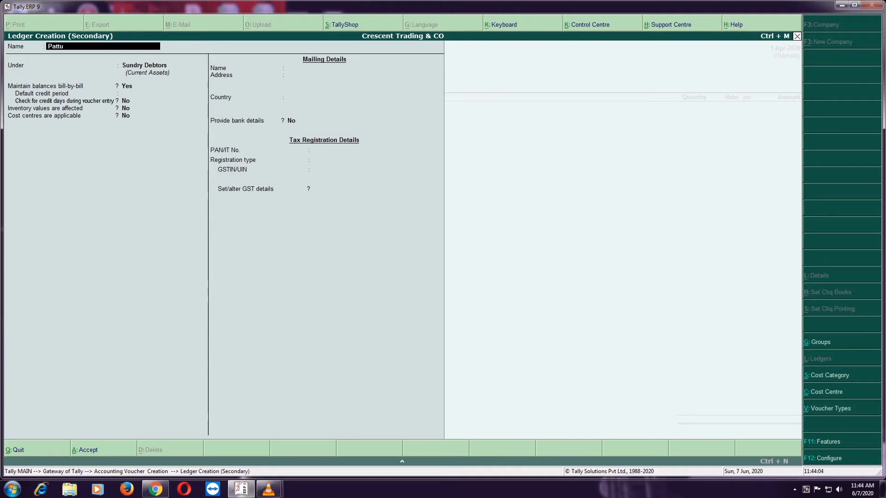
Name the new debtor ledger Pattu Book Shop and enter the first line of its street address
type("Book")
key("Return")
key("Return")
key("Return")
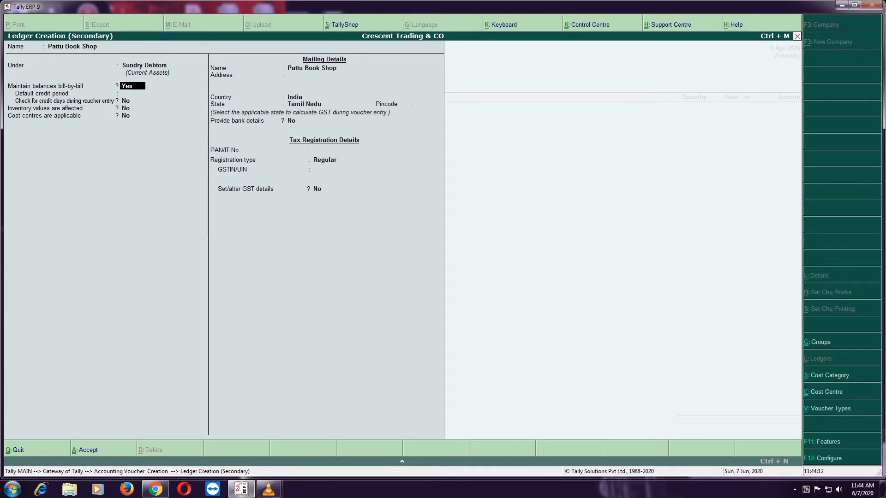
key("Return")
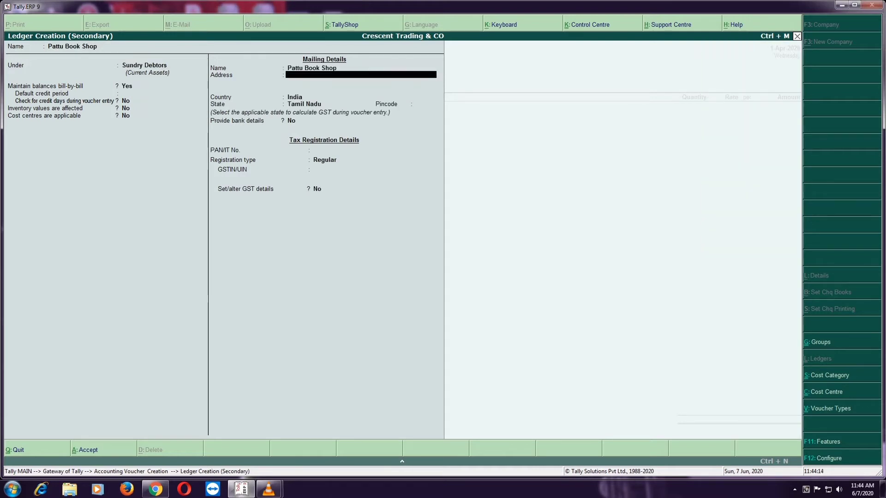
type("10,")
key("BackSpace")
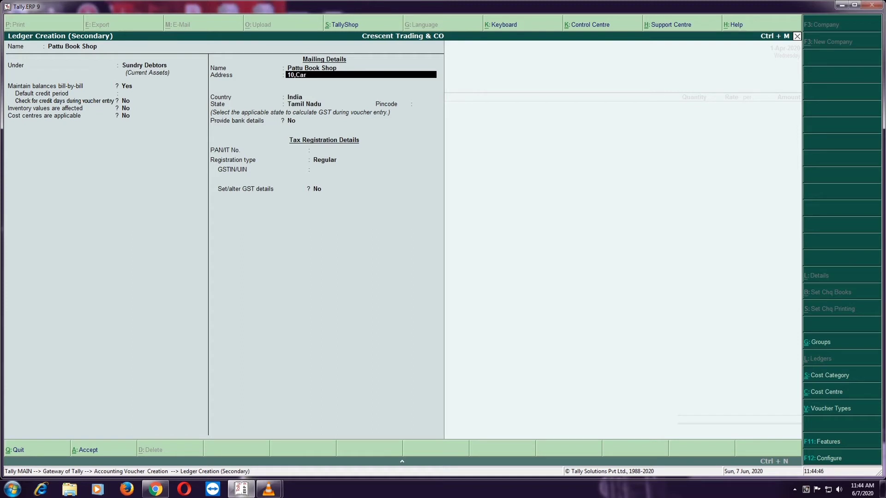
type("treetm")
key("BackSpace")
type(",")
key("Return")
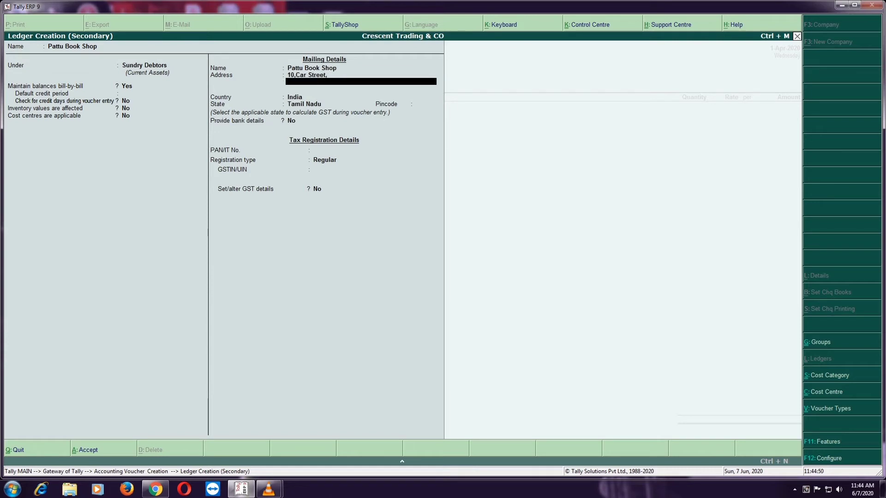
Add the Salem address line and fill in the shop's pincode
type("SAlem")
key("BackSpace")
key("BackSpace")
key("BackSpace")
type("lem-636001")
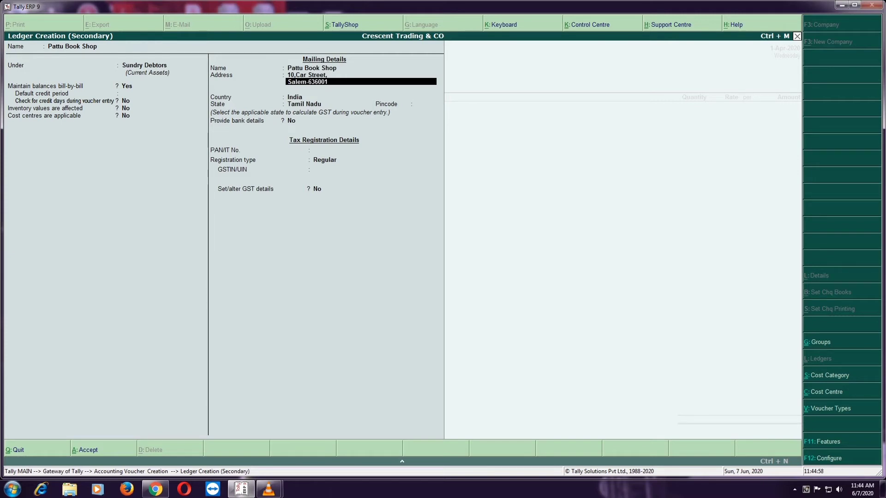
key("Return")
key("Return")
key("Return")
key("Return")
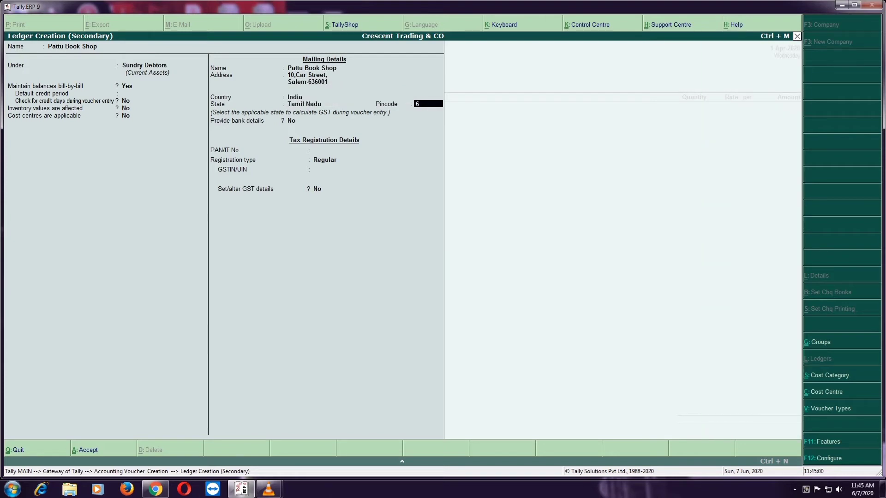
type("636001")
key("Return")
key("Return")
key("Return")
key("Return")
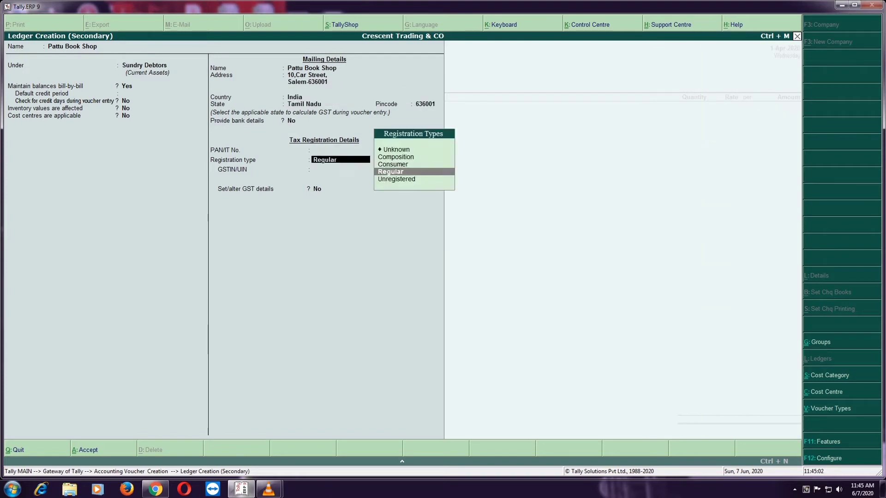
Set the party's registration type to Unregistered, enable its GST details, and save the ledger
key("Return")
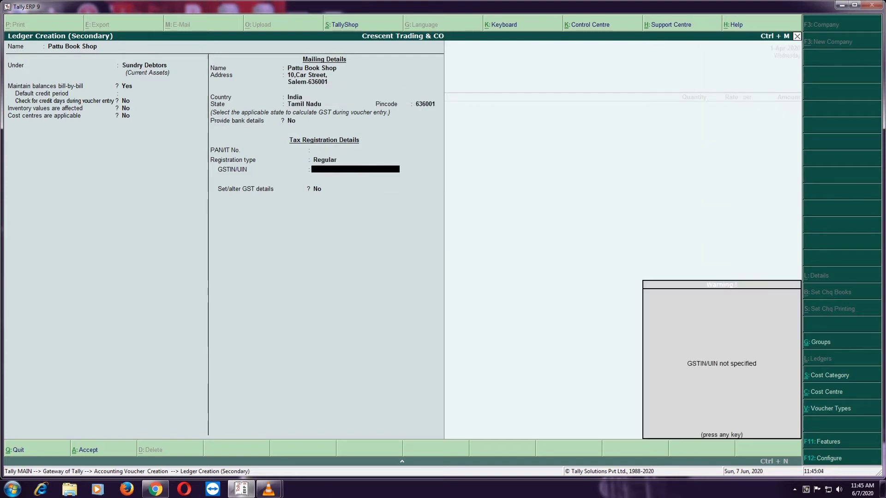
key("Return")
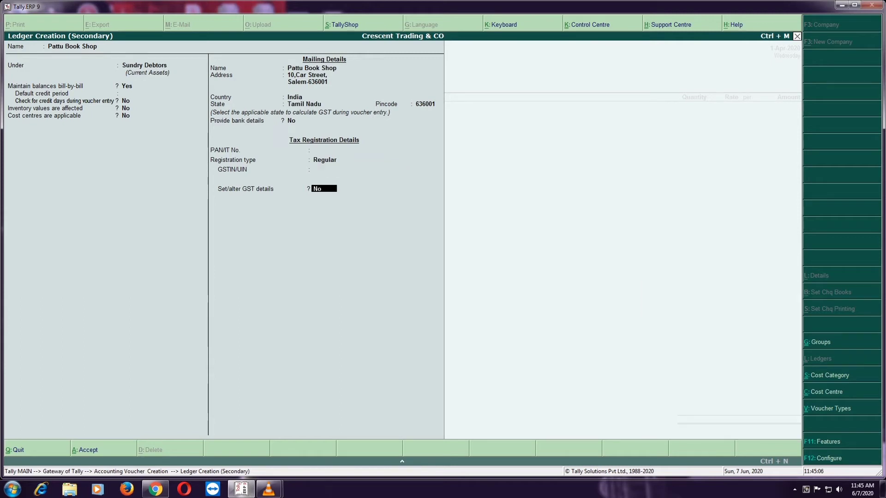
key("Up")
key("Up")
key("Down")
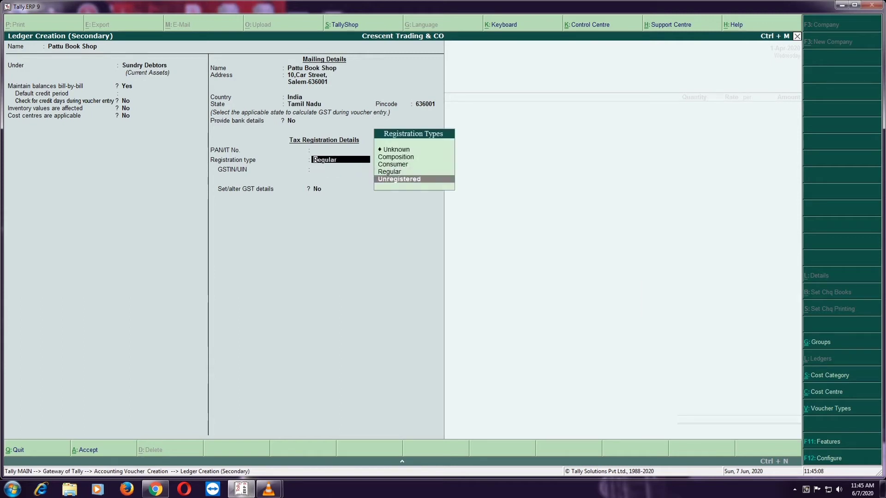
key("Return")
key("y")
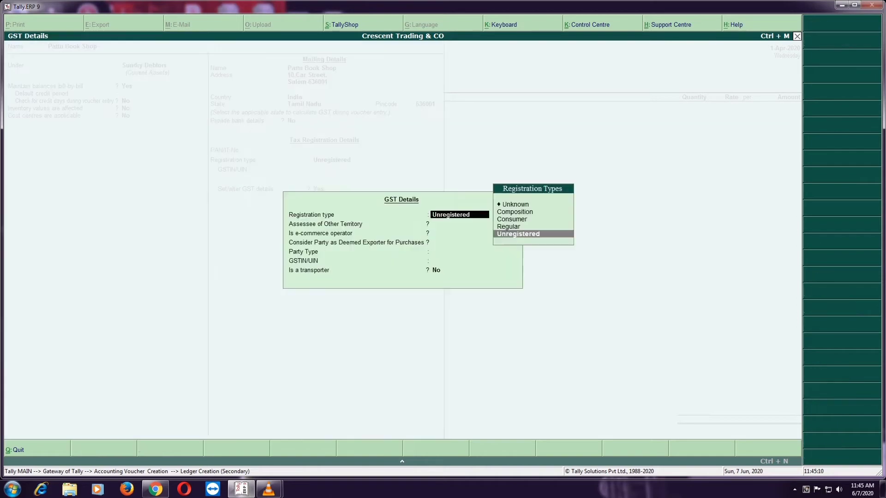
key("Return")
key("Return")
key("Return")
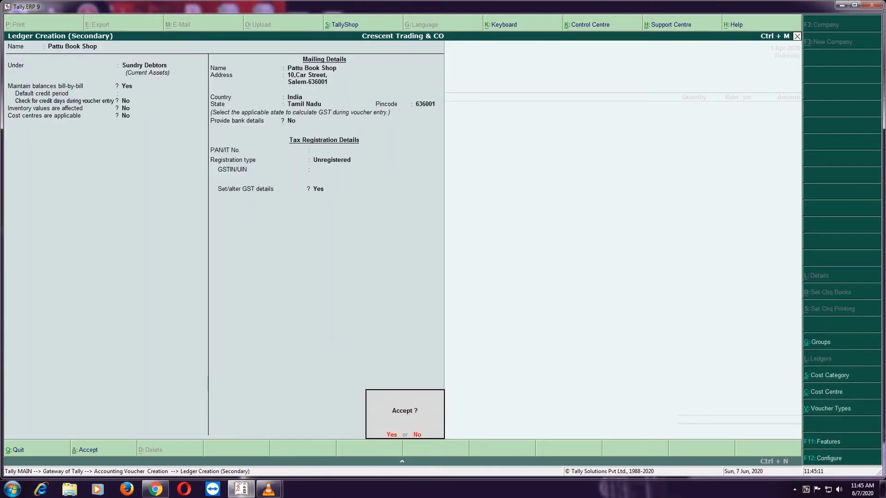
key("Return")
key("Return")
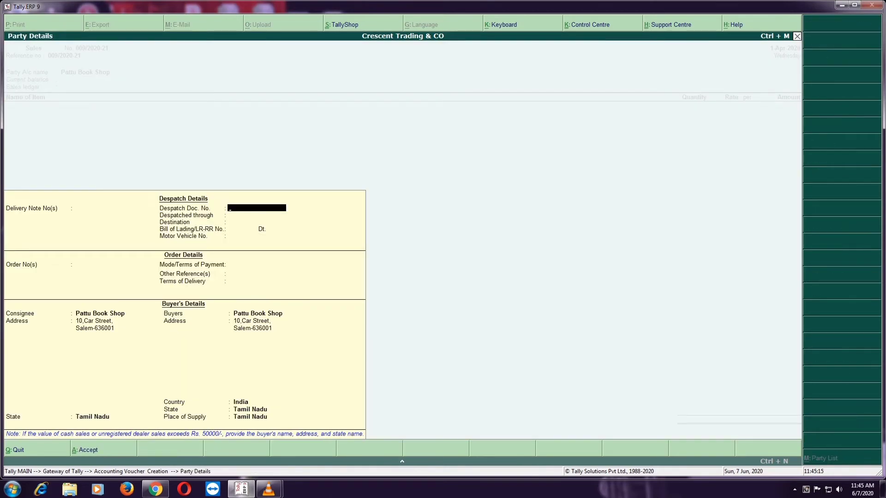
key("Return")
key("Return")
key("Return")
key("Return")
Enter despatch By Road, destination Salem, Immediate payment and the vehicle number as reference
key("BackSpace")
key("BackSpace")
key("BackSpace")
key("BackSpace")
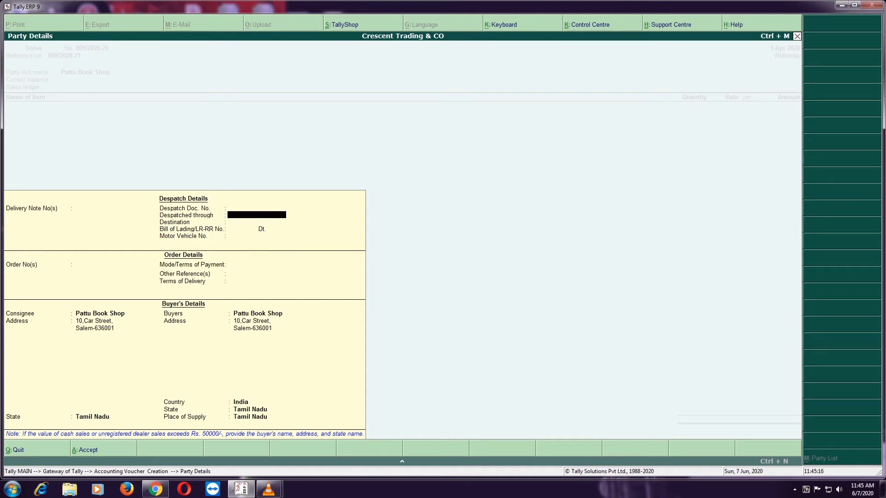
type("By ROad")
key("BackSpace")
key("BackSpace")
key("BackSpace")
type("oad")
key("Return")
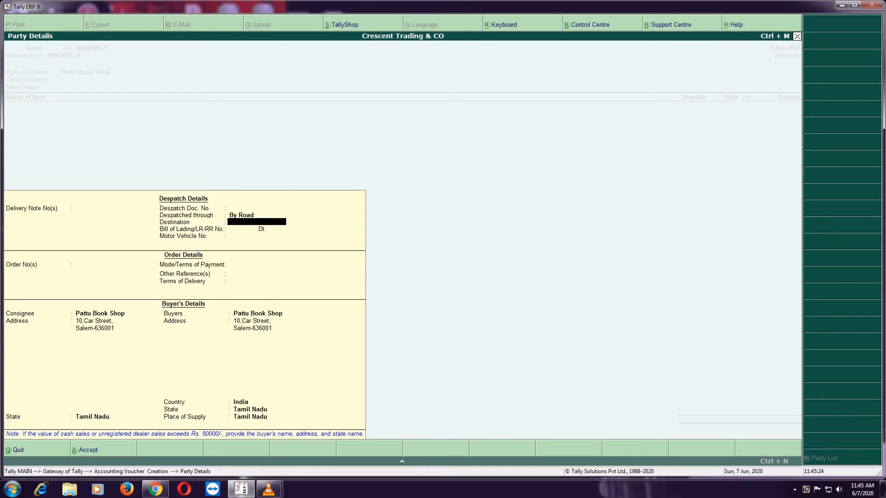
type("SAlemem")
key("Return")
key("Return")
key("Return")
key("Return")
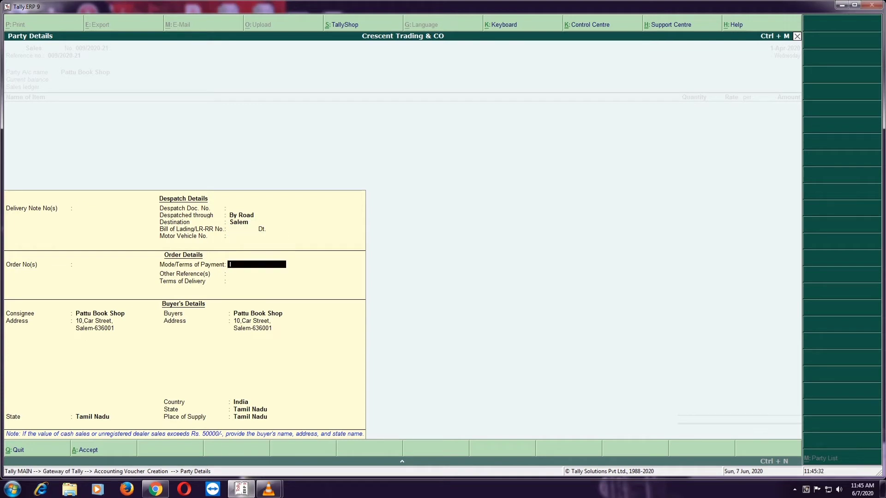
type("Immediatelly")
key("Return")
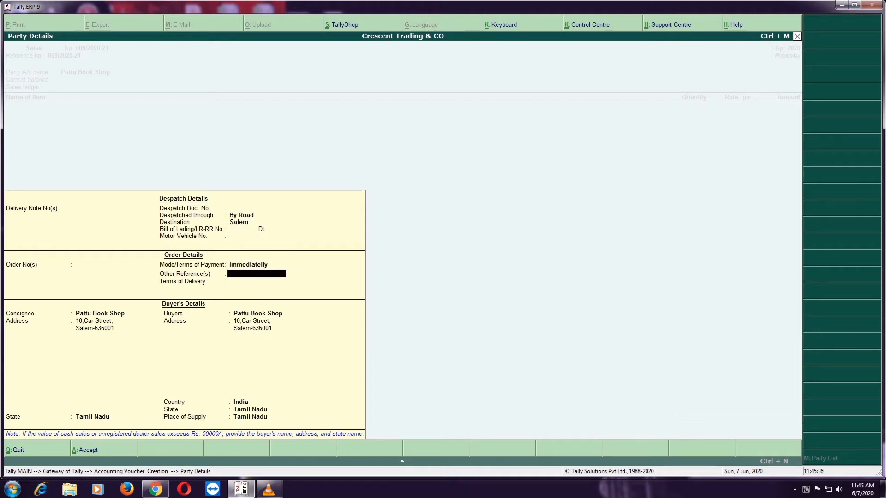
type("Vehicle No:TN 52 Y 1234")
key("Return")
key("Return")
key("Return")
key("Return")
key("Return")
key("Return")
key("Return")
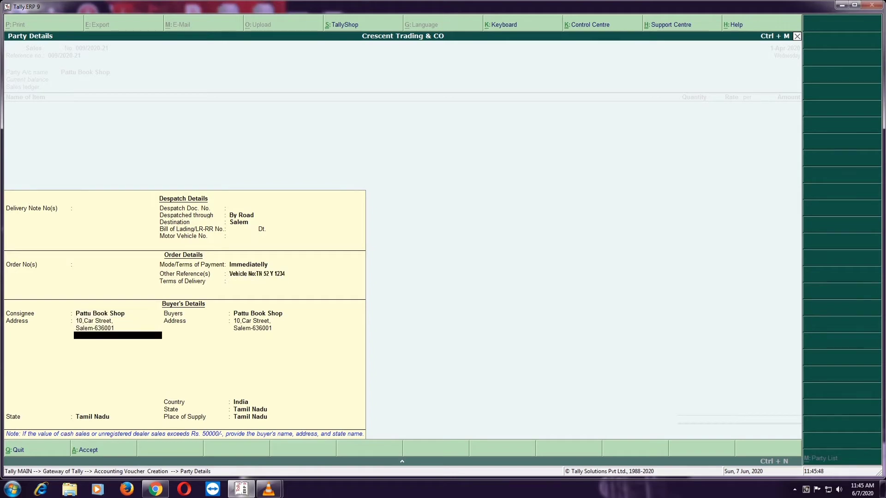
key("Return")
key("Return")
key("Return")
key("Return")
key("Return")
key("Return")
key("Return")
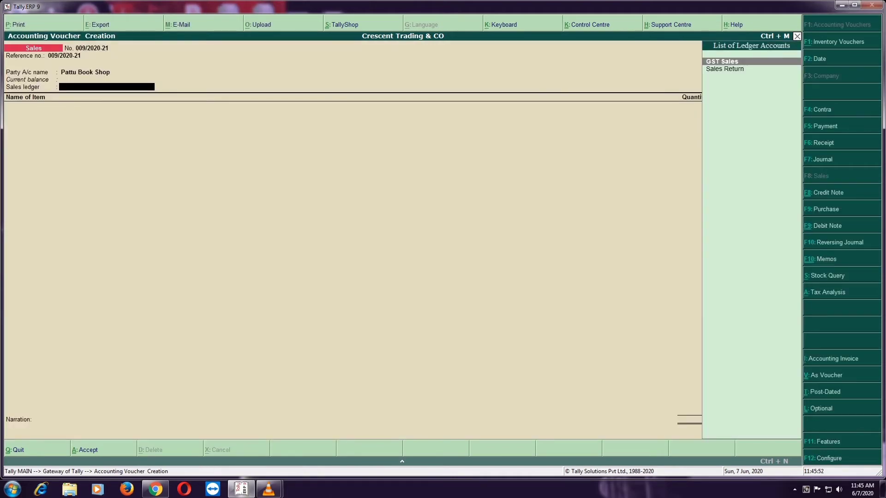
Keep the GST Sales ledger and add Note Book: 30 NOS at 55.00 from Gandhi Street
key("Return")
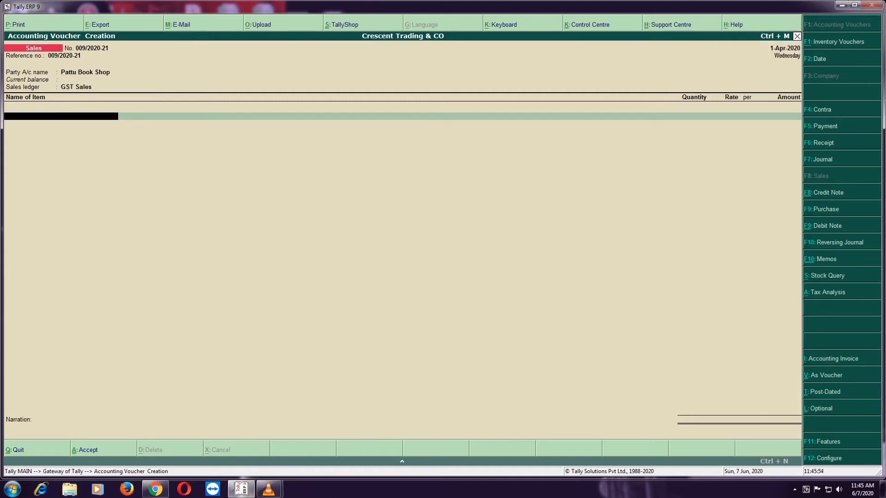
type("T")
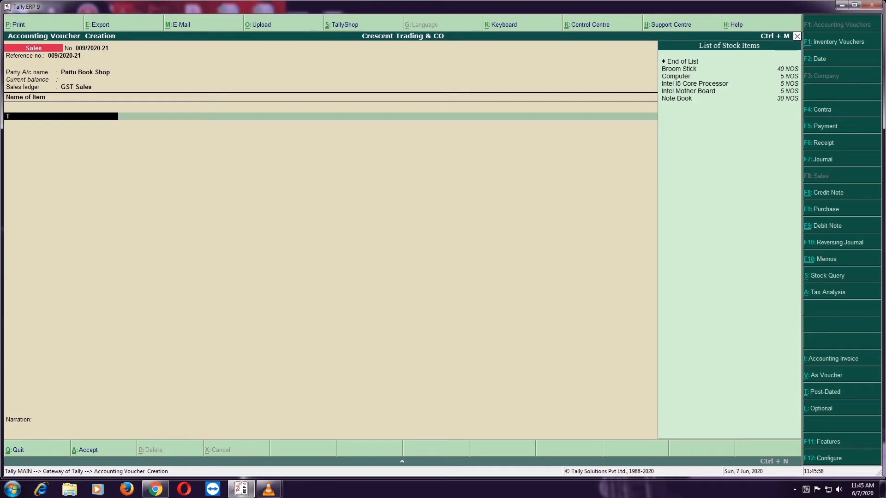
key("Down")
key("Down")
key("Down")
key("Down")
key("Down")
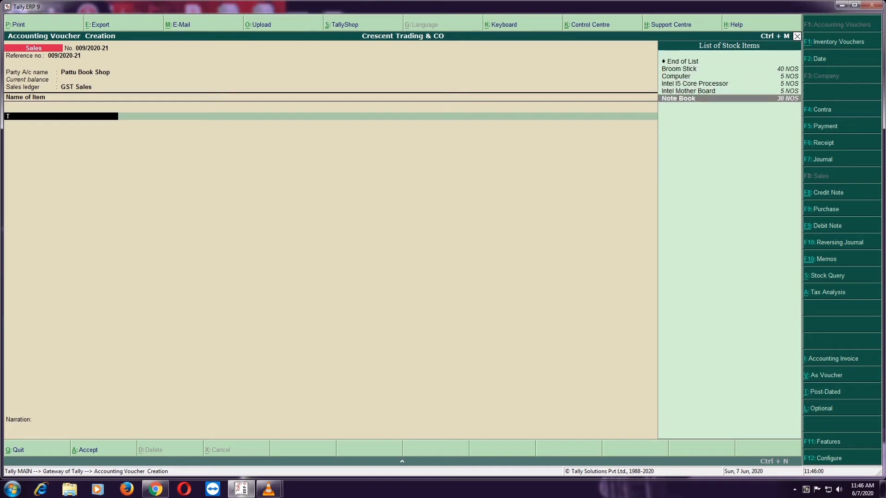
key("Return")
key("Return")
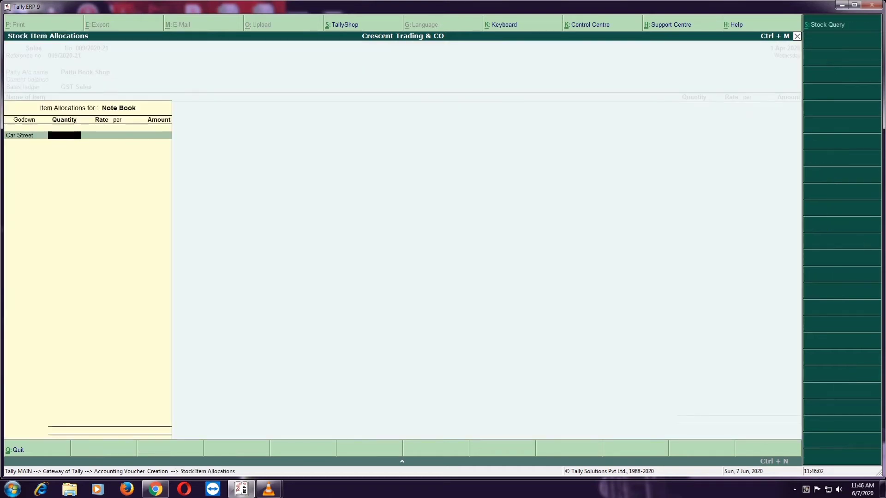
key("Down")
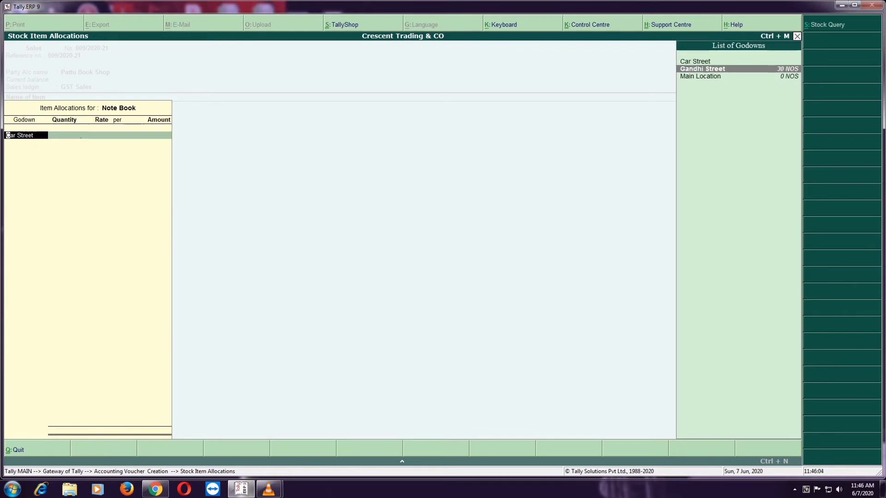
key("Return")
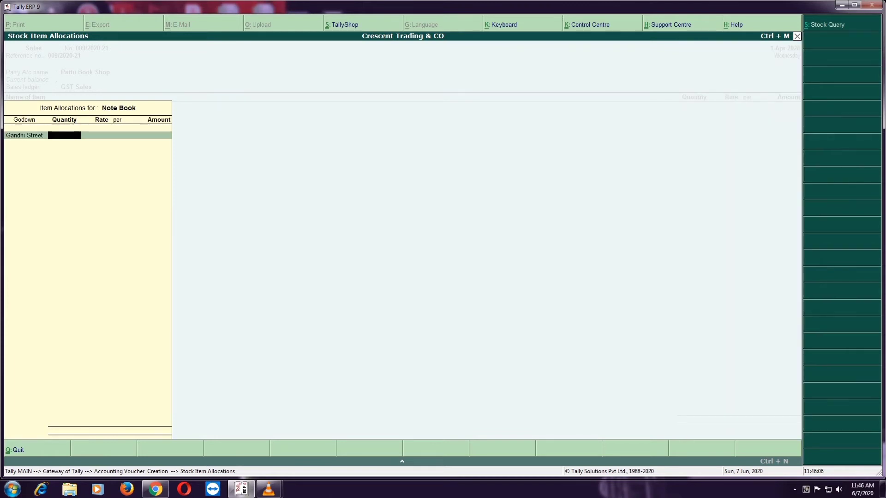
type("30")
key("Return")
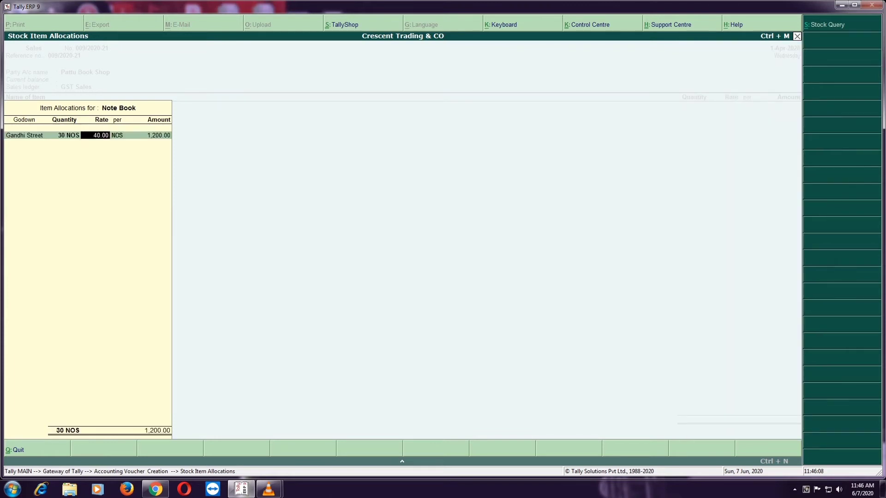
type("55")
key("Return")
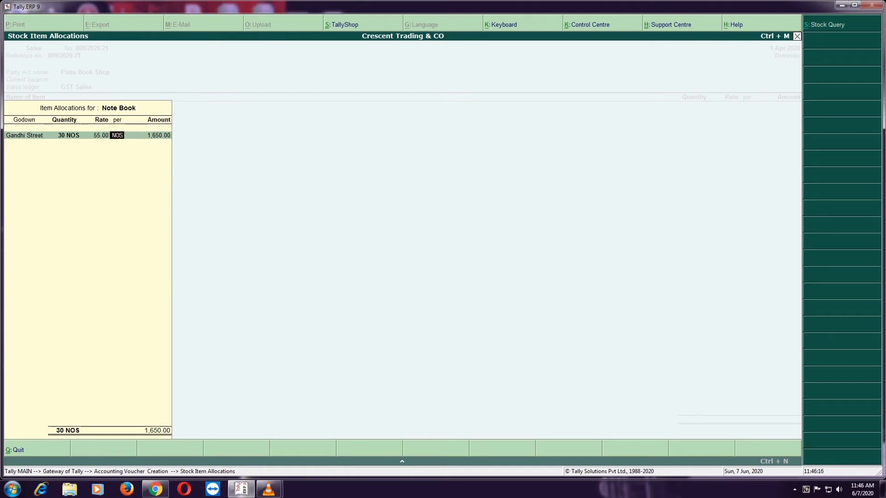
key("Return")
key("Return")
key("Return")
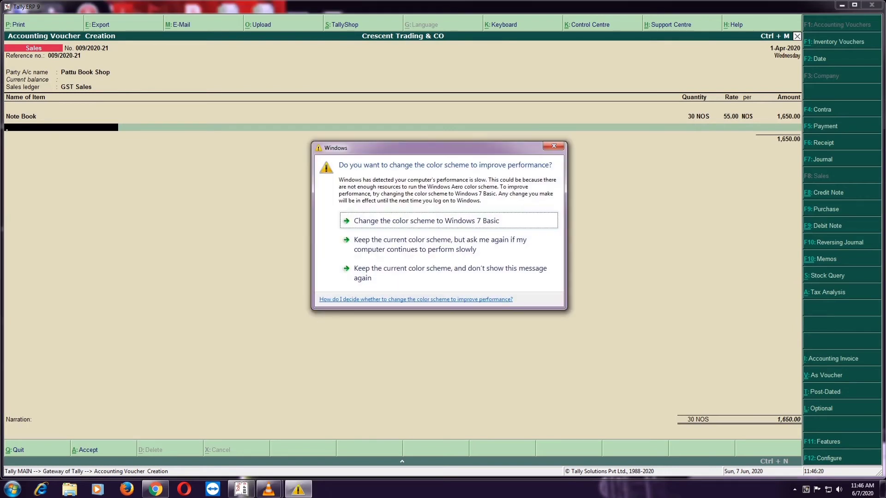
Dismiss the Windows prompt and add A3 Paper: 20 RIM at 390.00 from Gandhi Street
key("Escape")
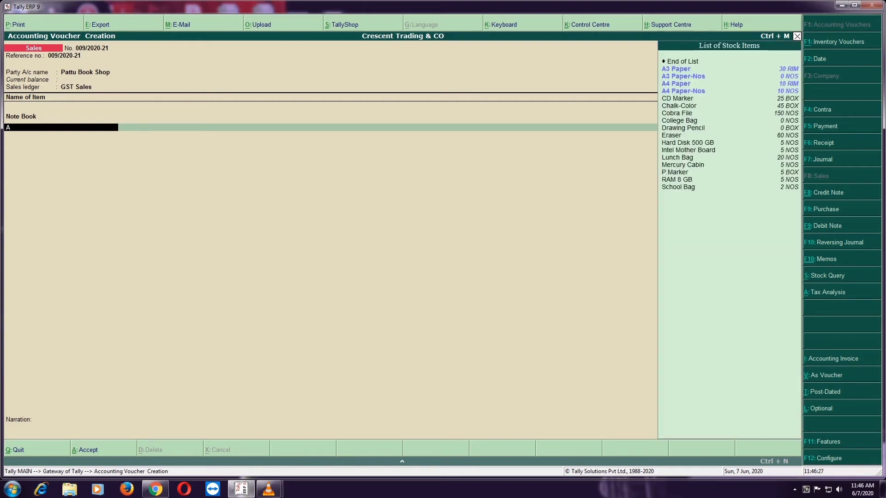
type("A")
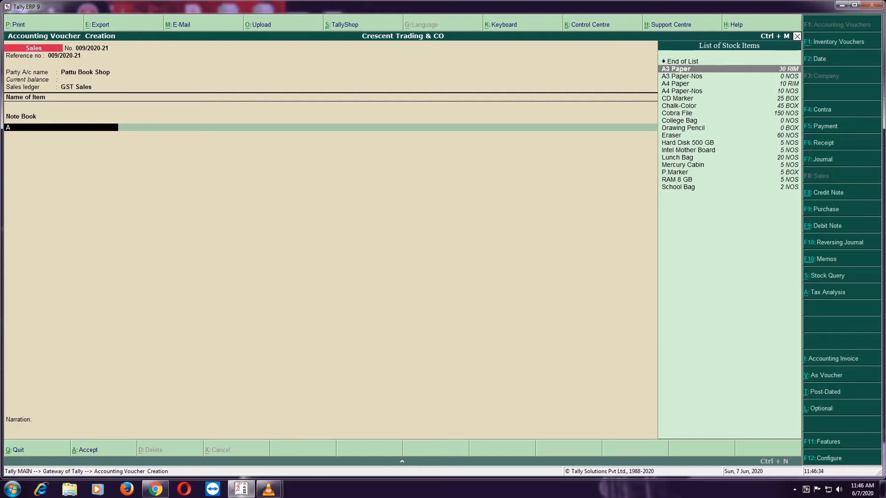
key("Return")
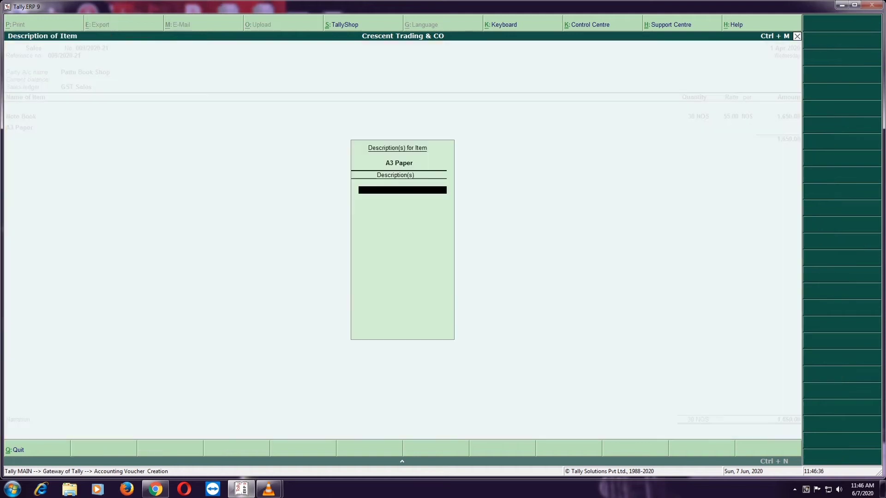
key("Return")
key("Return")
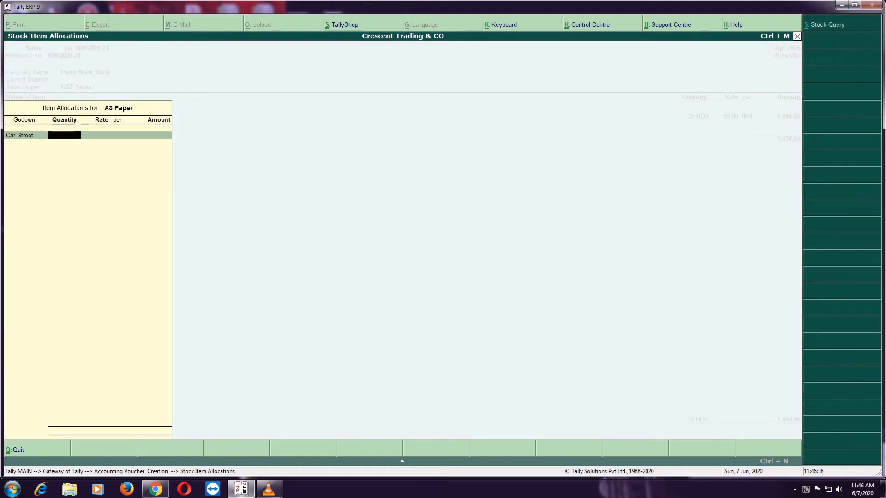
key("BackSpace")
key("Down")
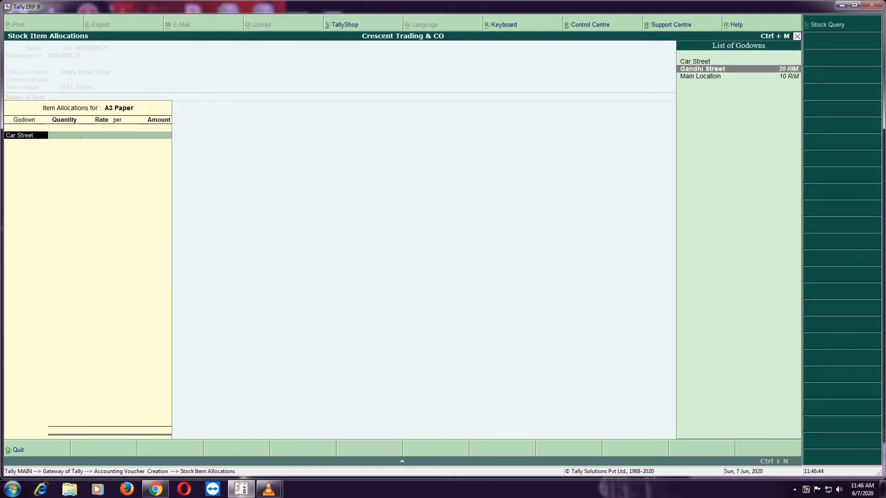
key("Return")
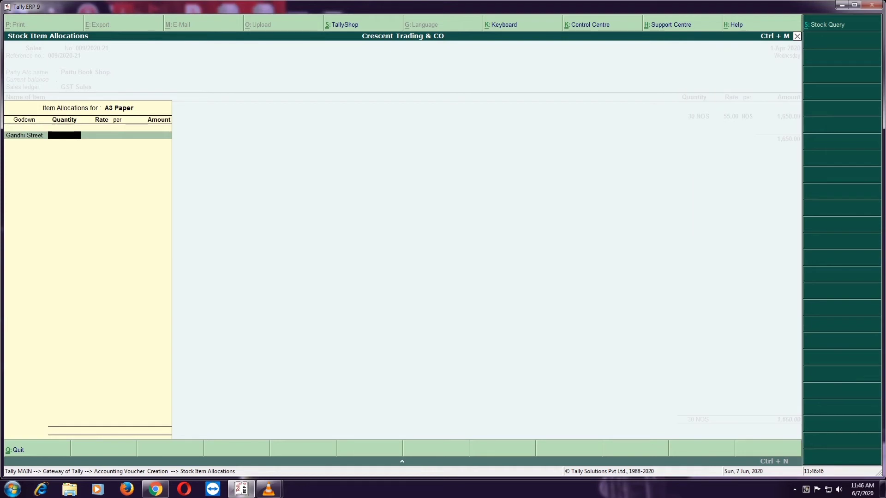
type("20")
key("Return")
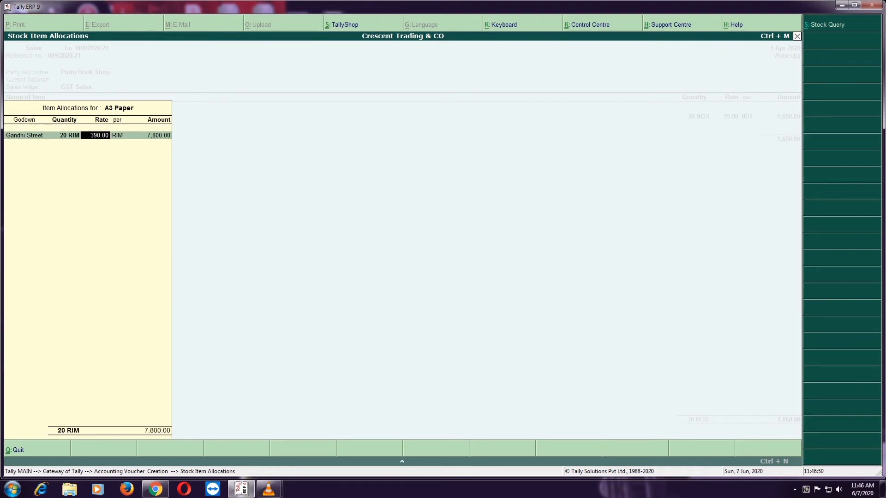
key("Return")
key("Return")
key("Return")
key("Return")
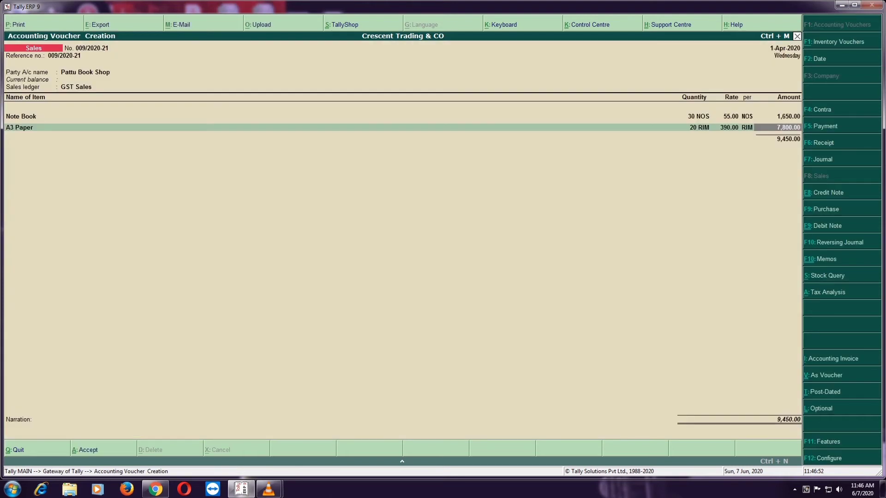
key("Return")
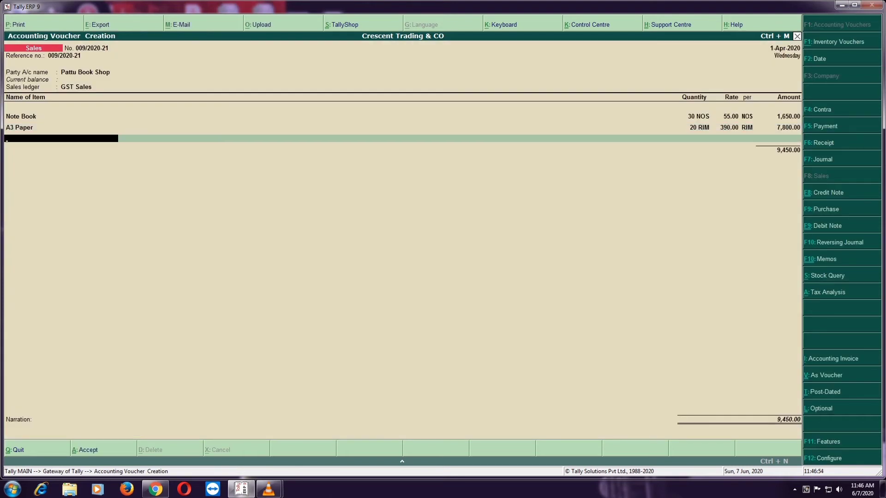
Complete the remaining item and CGST/SGST lines, bringing the voucher total to 1,01,621.00
type("A")
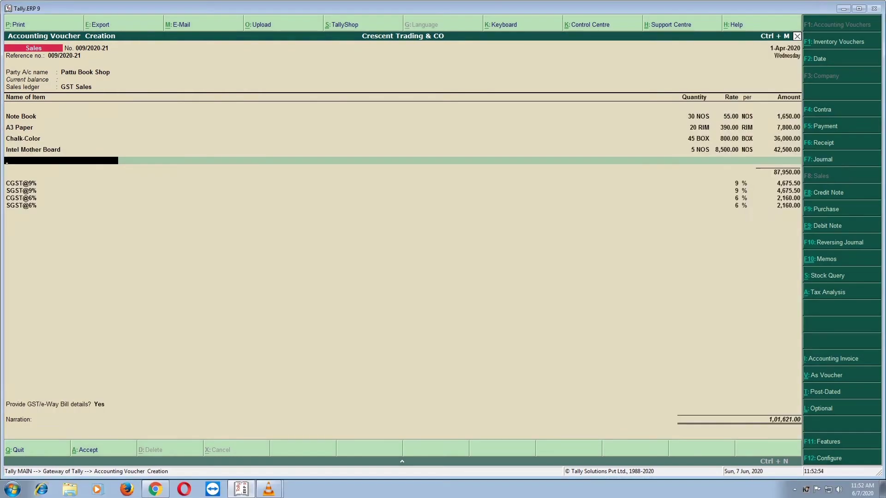
key("Return")
key("Return")
key("Return")
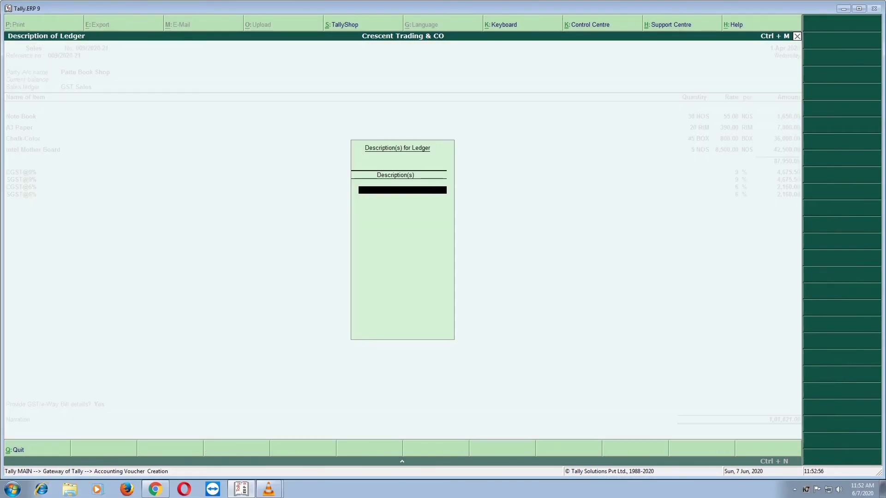
key("Return")
key("Return")
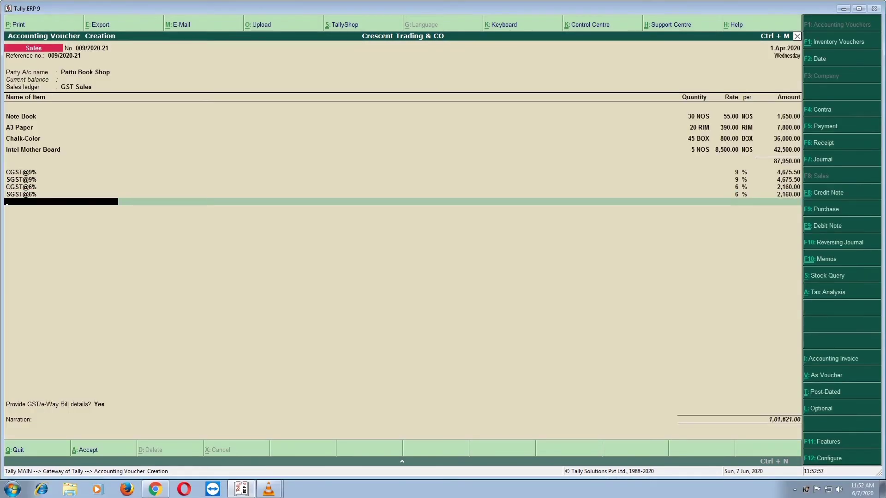
key("Return")
key("Return")
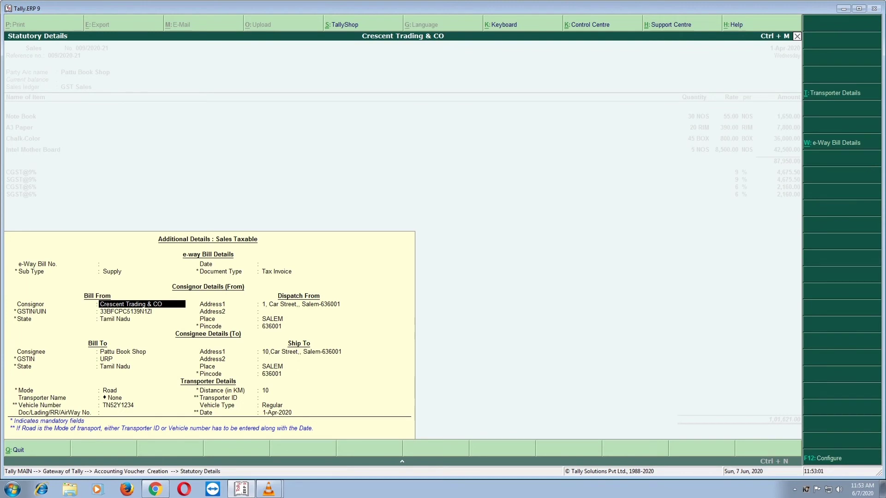
Accept the consignor, consignee and transporter e-Way Bill details and save the voucher for export
key("Return")
key("Return")
key("Return")
key("Return")
key("Return")
key("Return")
key("Return")
key("Return")
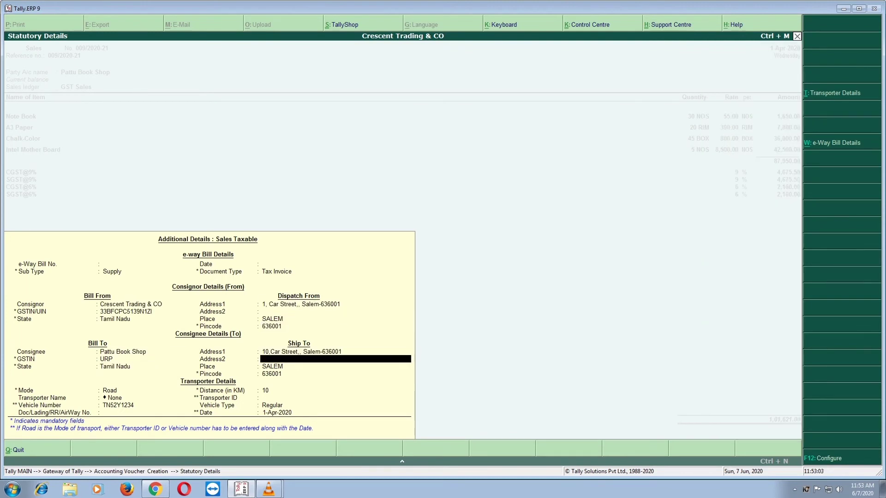
key("Return")
key("Return")
key("Return")
key("Return")
key("Return")
key("Return")
key("Return")
key("Return")
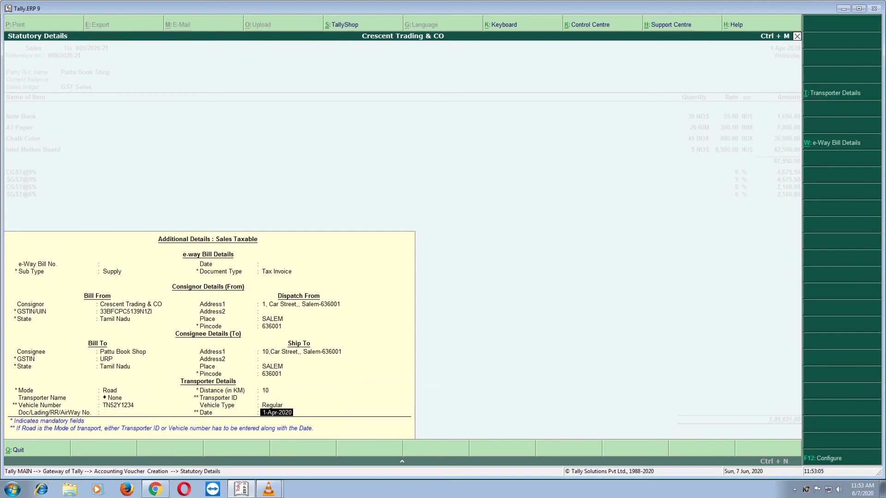
key("Return")
key("Return")
key("Return")
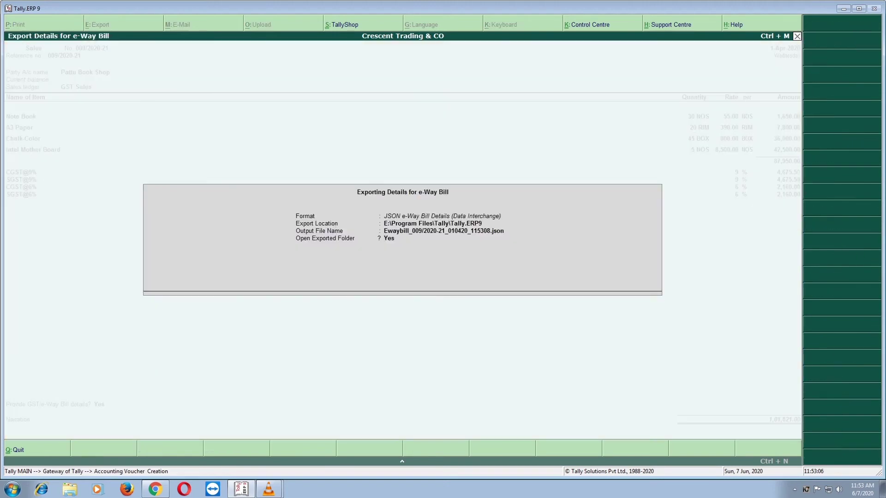
key("n")
key("Return")
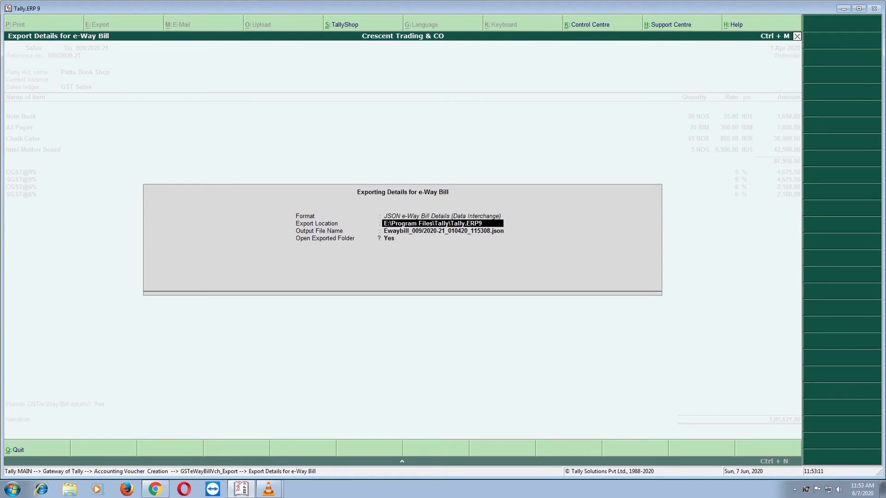
Keep the JSON export format and change the export location to E:\ewaybill
key("BackSpace")
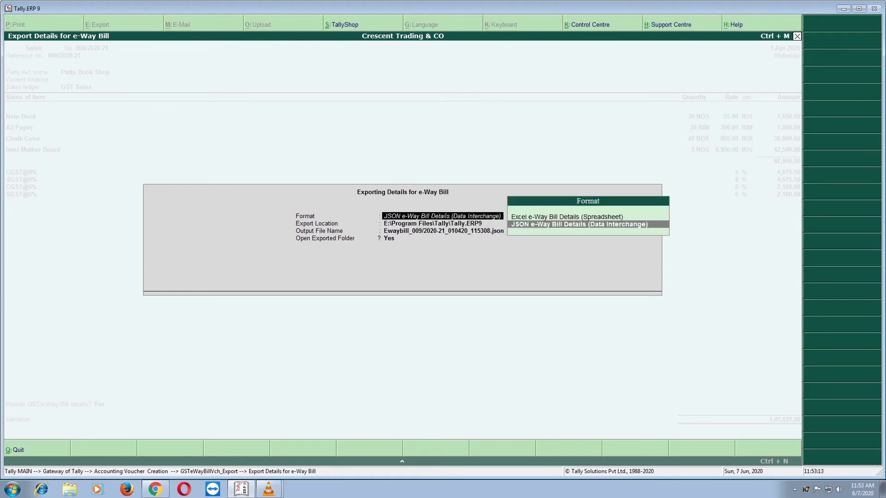
key("Return")
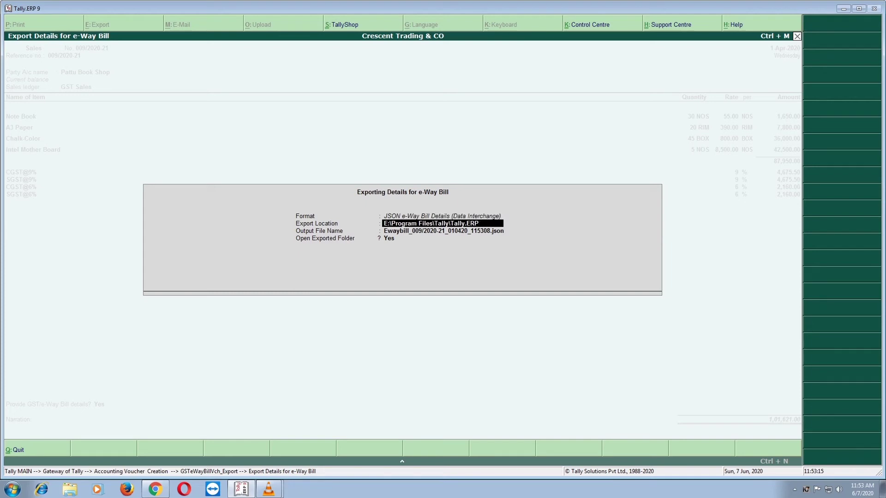
key("BackSpace")
key("BackSpace")
key("BackSpace")
key("BackSpace")
key("BackSpace")
key("BackSpace")
key("BackSpace")
key("BackSpace")
key("BackSpace")
key("BackSpace")
key("BackSpace")
key("BackSpace")
key("BackSpace")
key("BackSpace")
key("BackSpace")
key("BackSpace")
key("BackSpace")
key("BackSpace")
key("BackSpace")
key("BackSpace")
key("BackSpace")
key("BackSpace")
key("BackSpace")
type("ewayb")
Create a new folder named 'ewaybill' on Local Disk (E:)
left_click(415, 294)
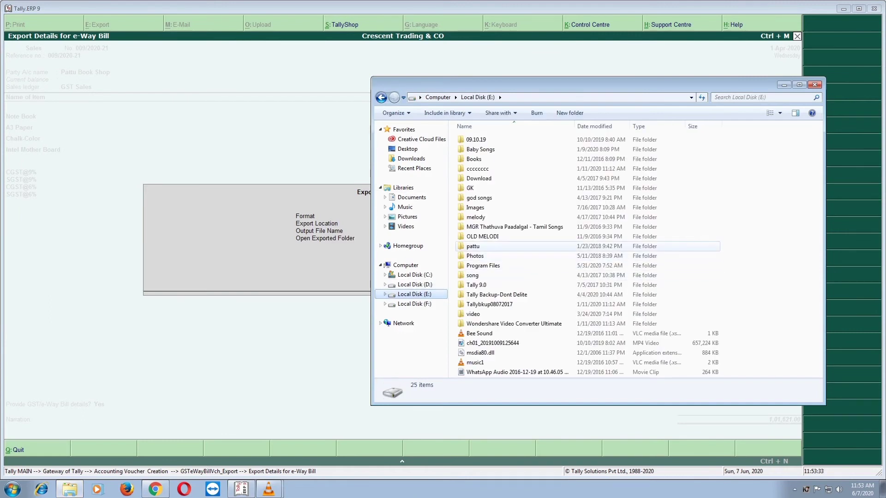
right_click(757, 191)
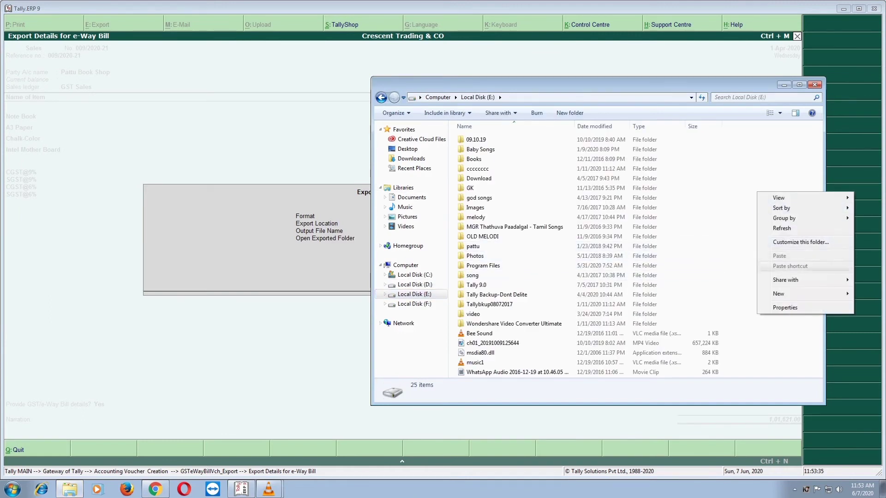
mouse_move(784, 293)
left_click(646, 294)
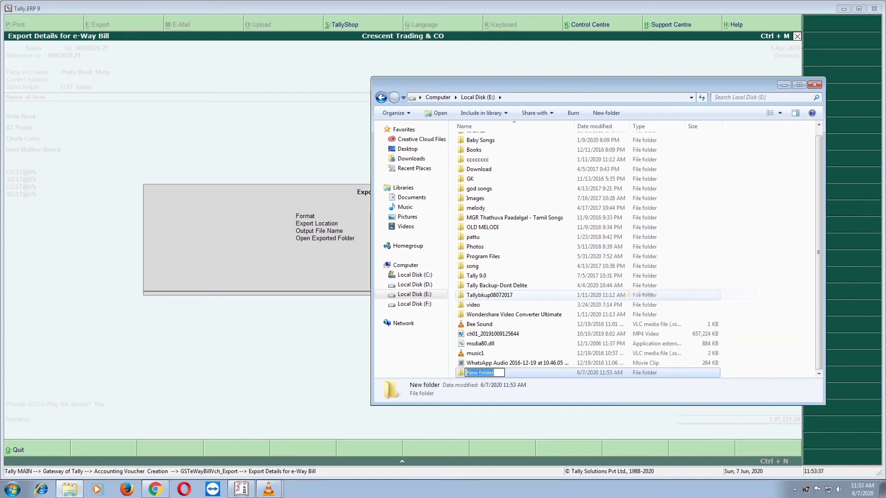
type("eway")
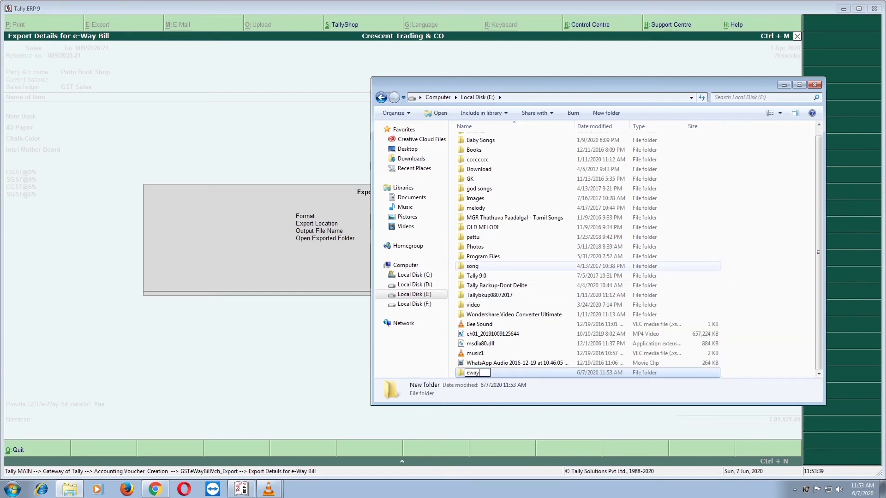
type("bill")
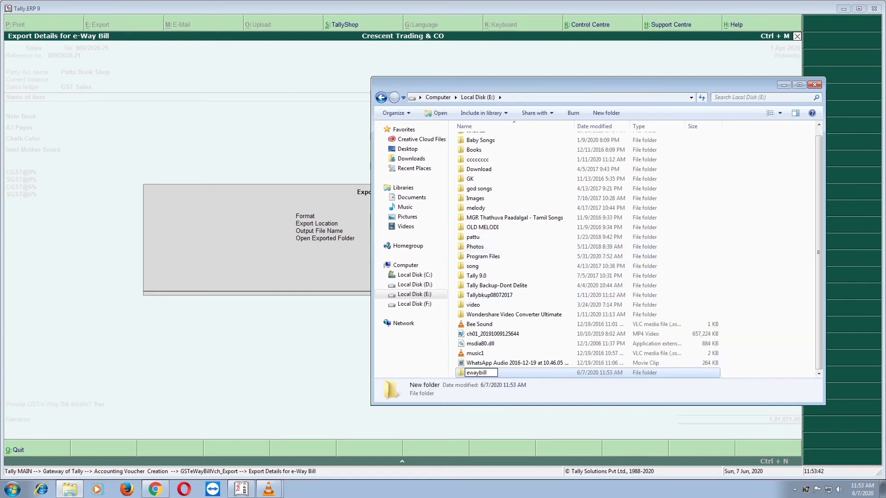
key("Return")
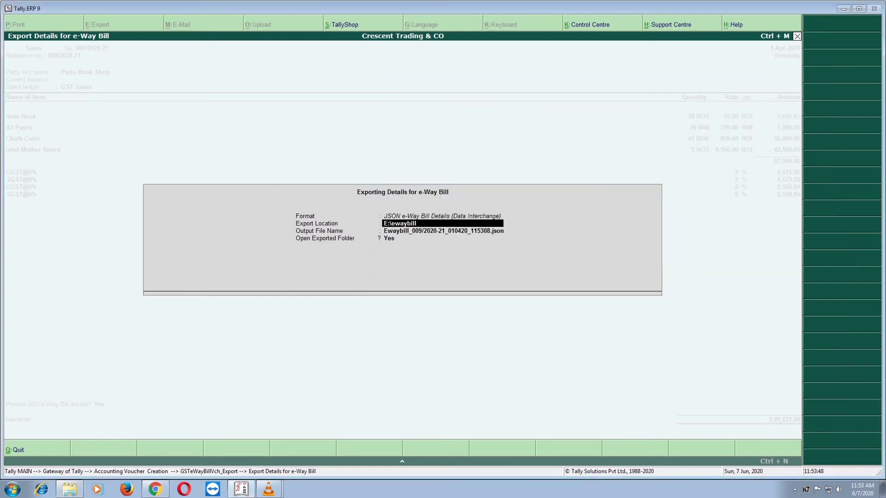
Export the sales voucher as e-Way Bill JSON to E:\ewaybill, with Open Exported Folder set to Yes
left_click(814, 84)
key("Return")
key("Return")
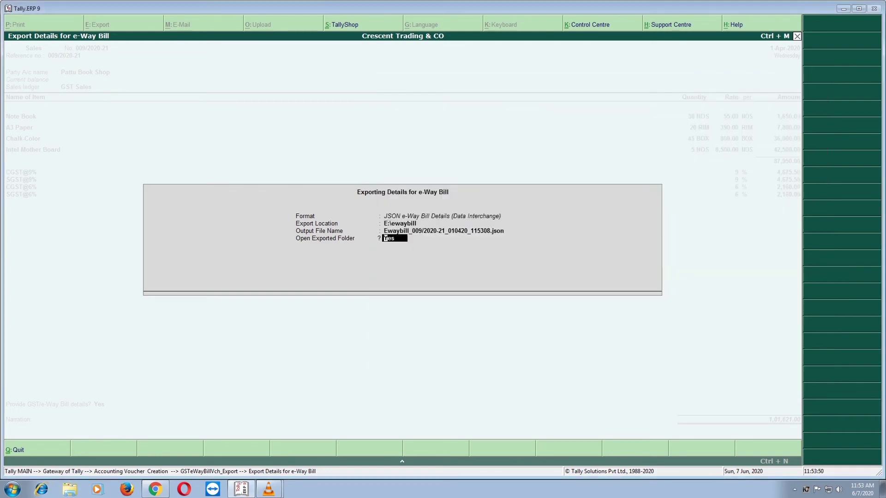
left_click(442, 223)
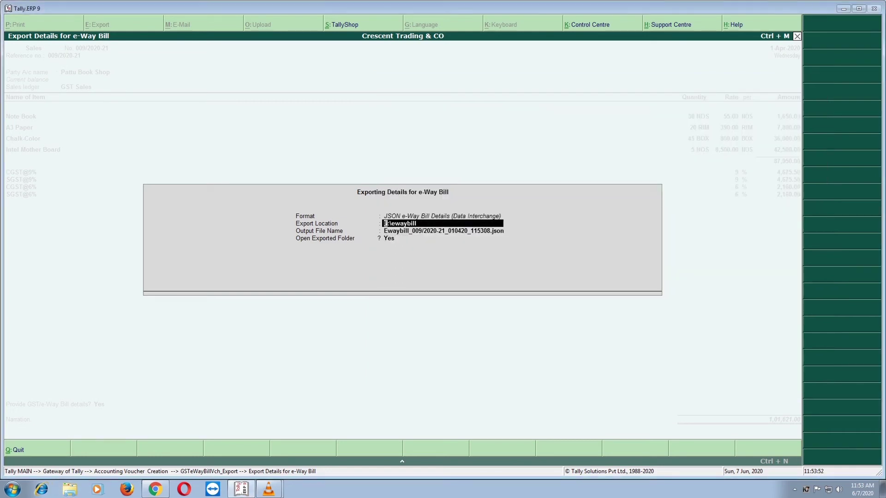
key("Return")
key("Return")
key("Return")
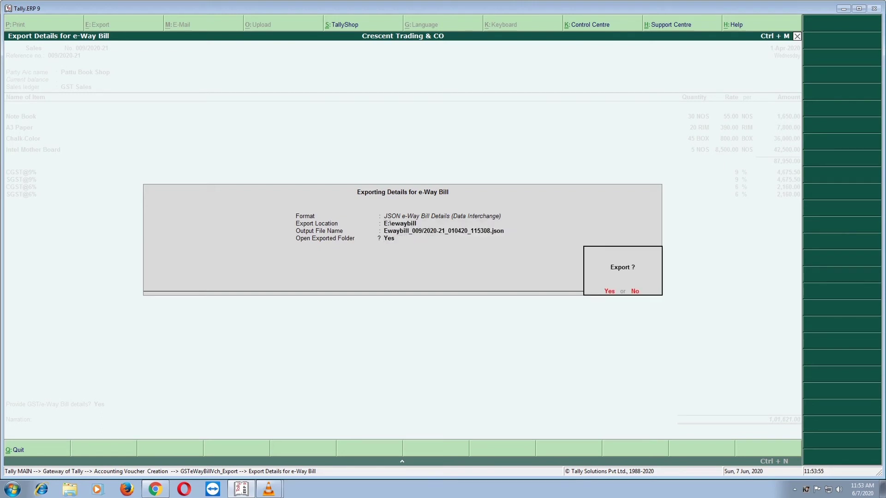
key("Return")
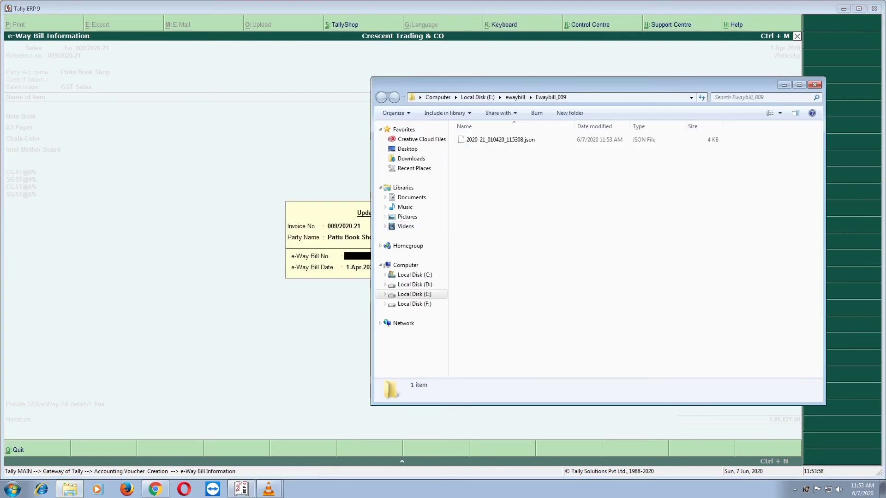
Browse to E:\ewaybill\Ewaybill_009 and select the exported JSON file
key("alt+Up")
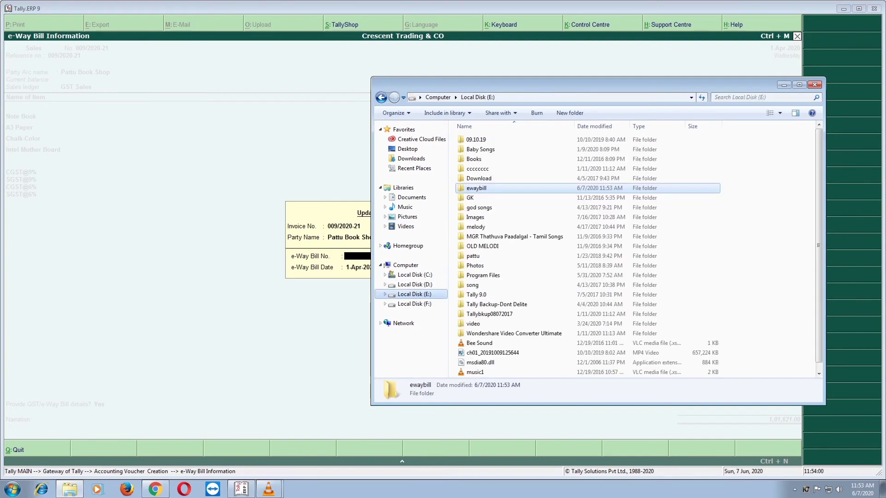
key("Return")
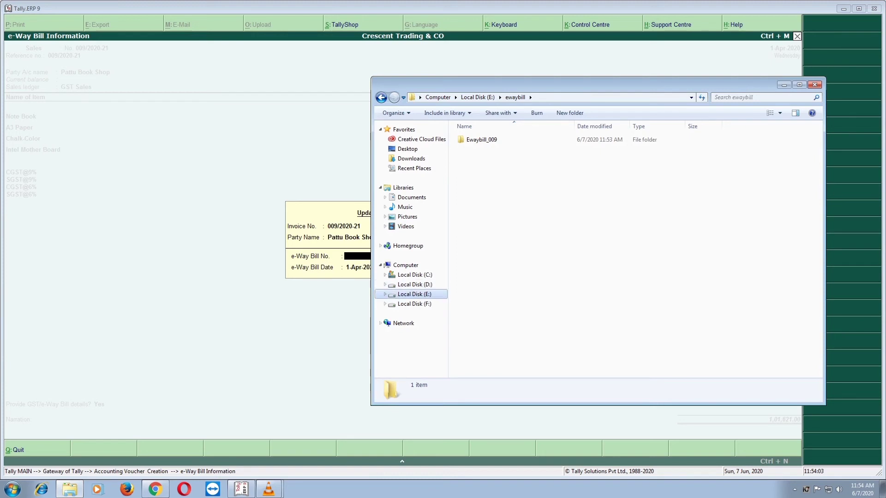
key("alt+Up")
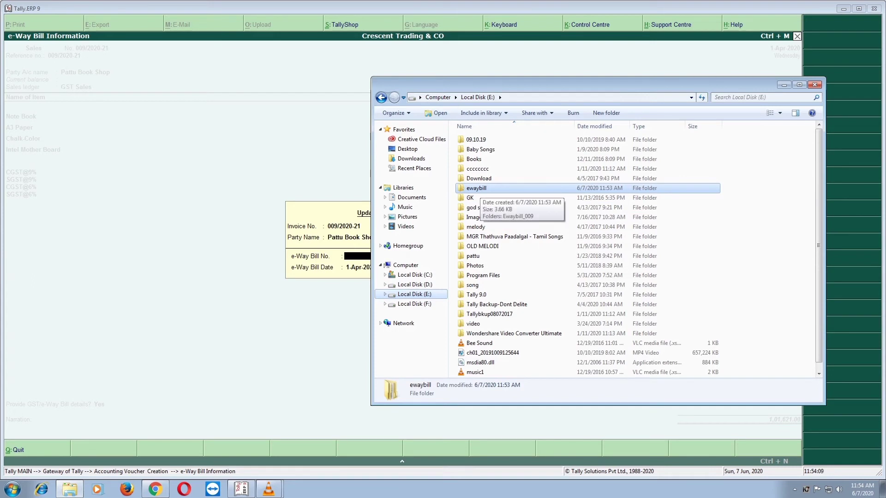
key("Down")
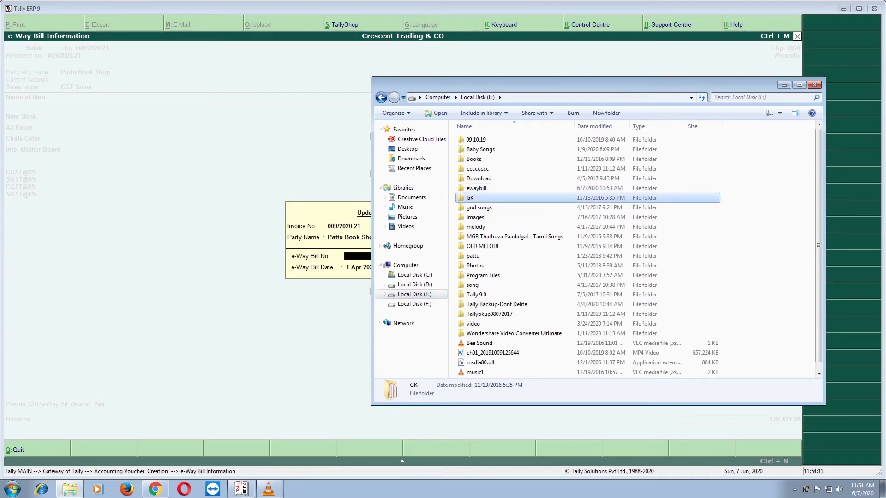
key("Up")
key("Return")
key("Down")
key("Return")
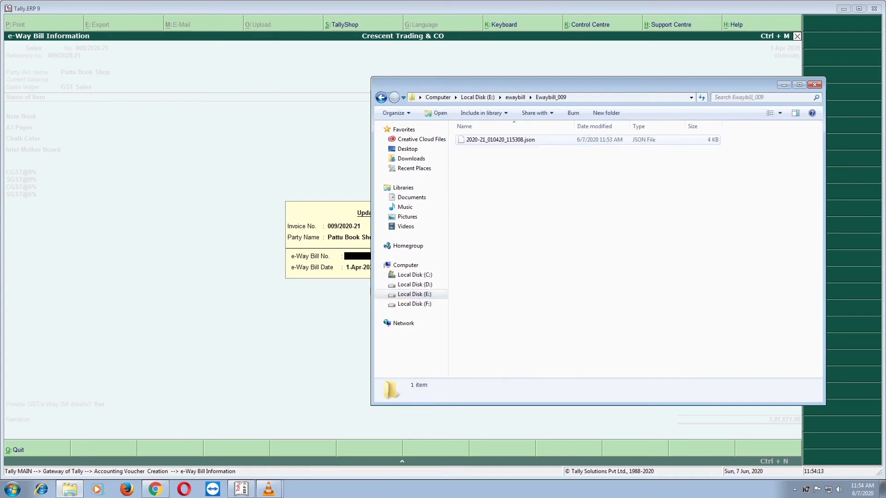
Try opening the JSON file, dismiss the can't-open warning, and close Explorer
key("Down")
key("Return")
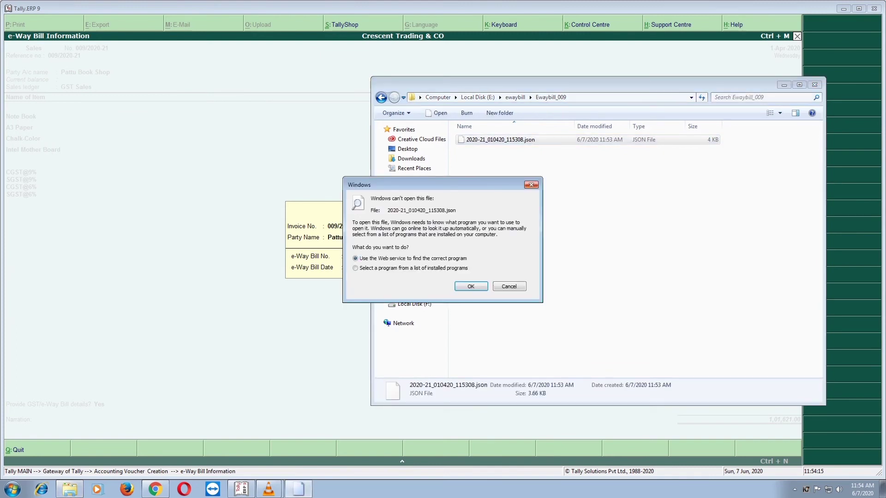
key("Escape")
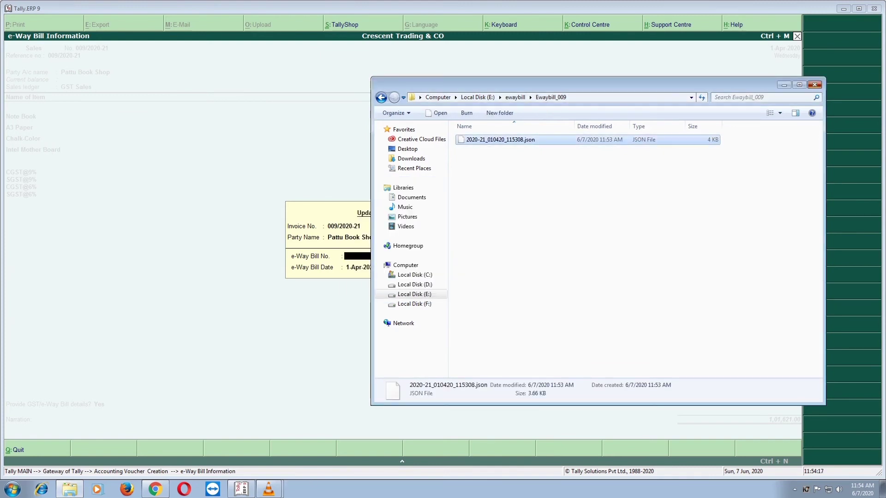
key("alt+F4")
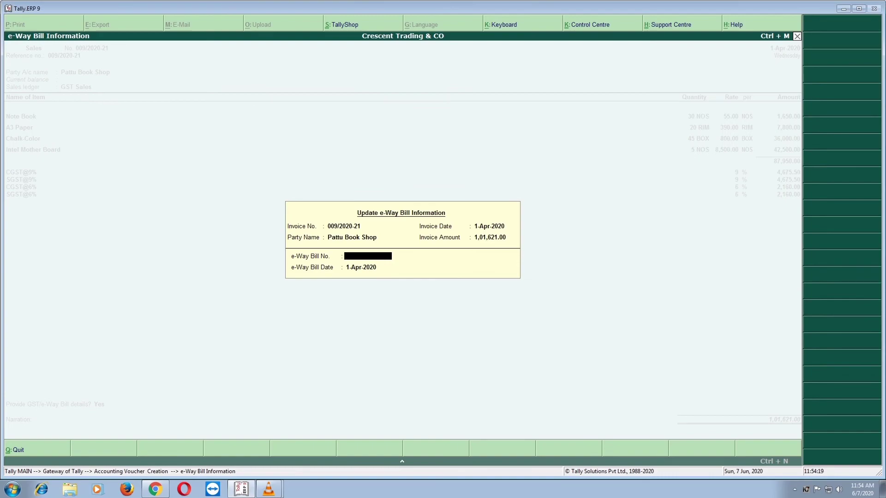
key("alt+Tab")
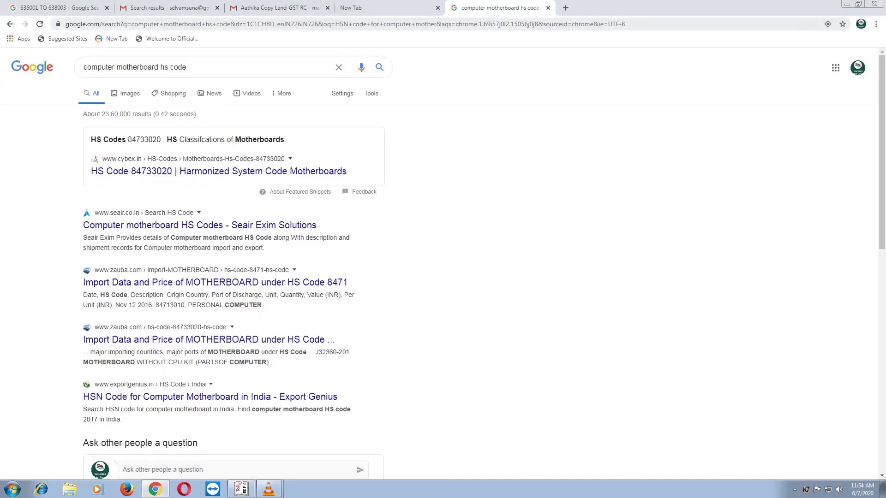
In a new Chrome tab, enter 'ewa' and go to the eway bill log in suggestion
key("ctrl+t")
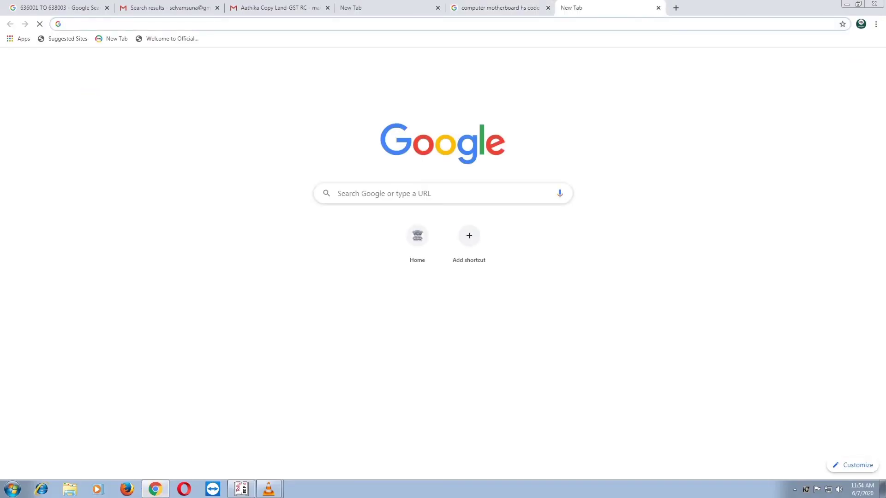
type("ewa")
key("Down")
key("Down")
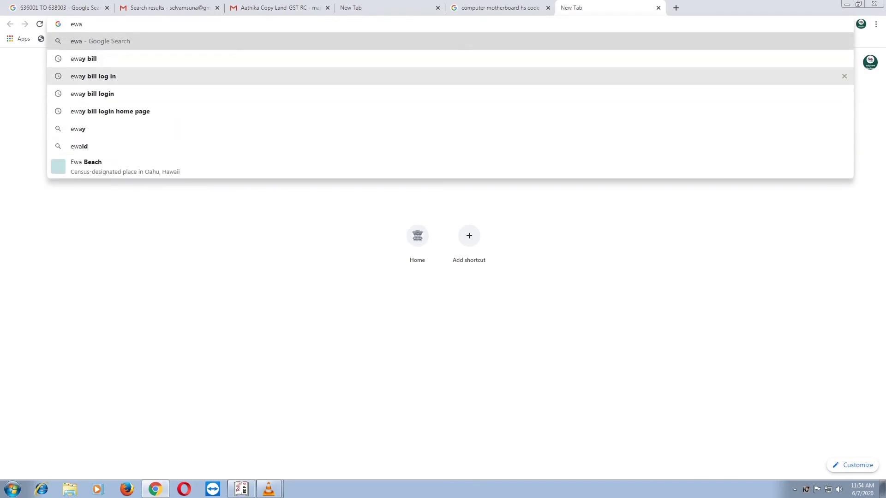
key("Return")
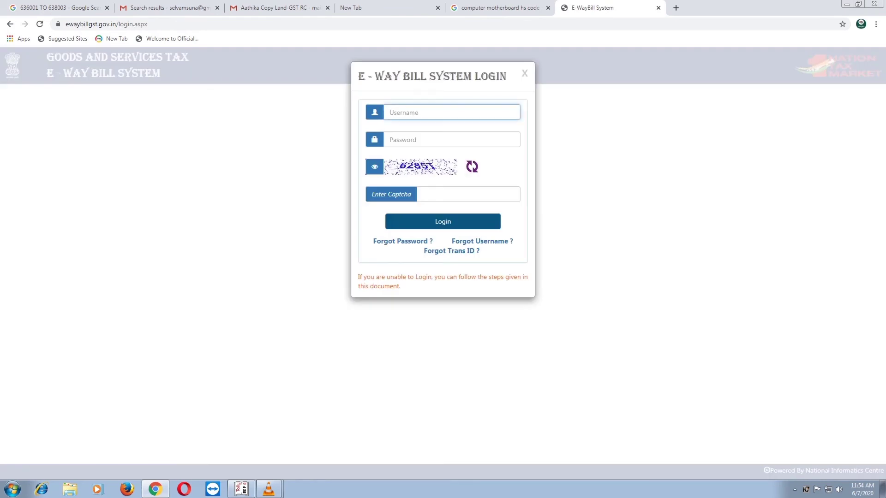
Enter the account username, password and captcha, then submit the E-Way Bill login
key("Tab")
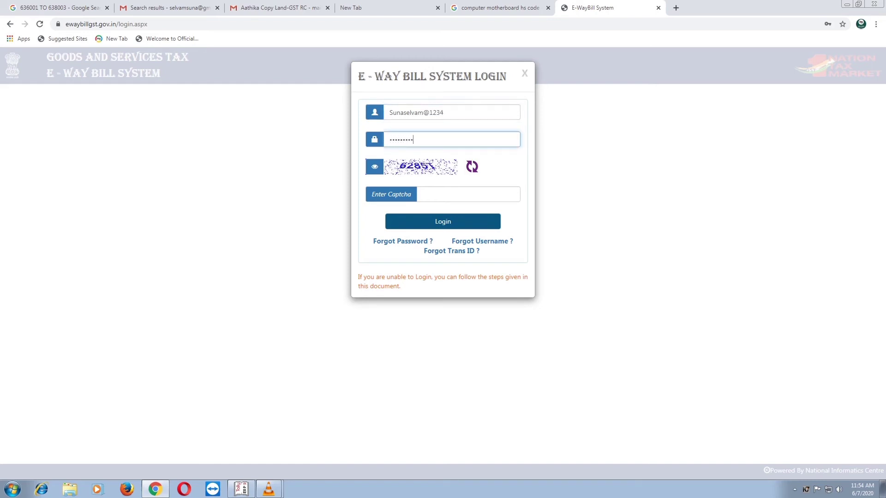
left_click(469, 194)
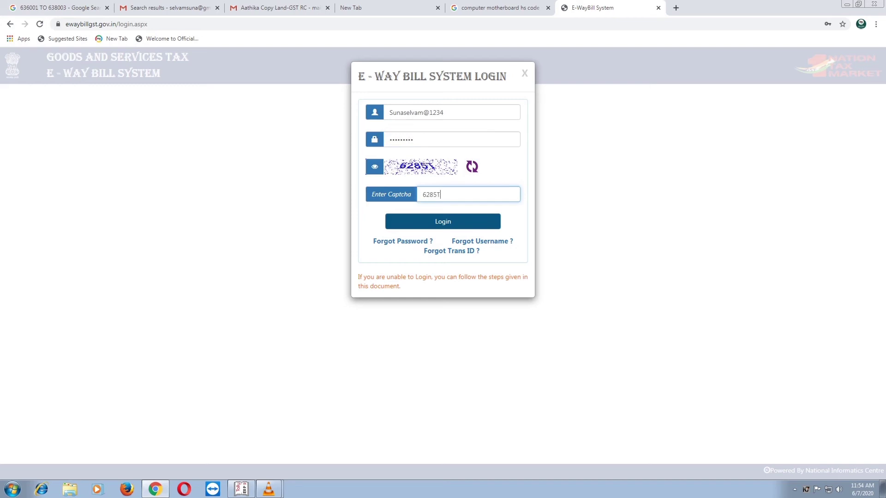
key("Return")
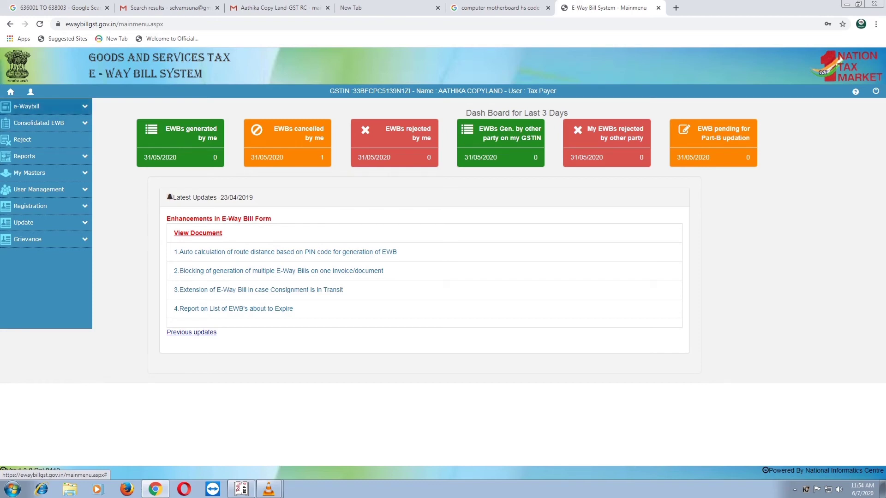
Under e-Waybill > Generate Bulk, upload E:\ewaybill\Ewaybill_009\2020-21_010420_115308.json and acknowledge the alert
left_click(28, 106)
left_click(31, 134)
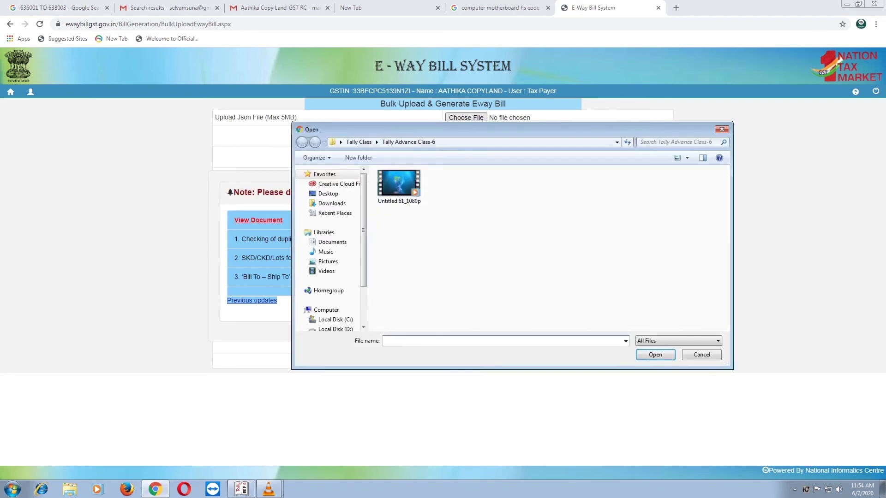
scroll(328, 249, "down", 3)
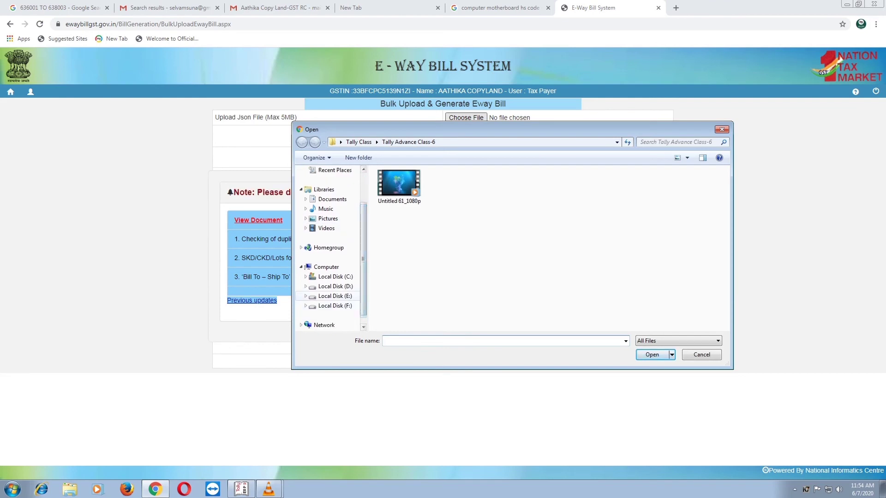
left_click(335, 296)
double_click(395, 232)
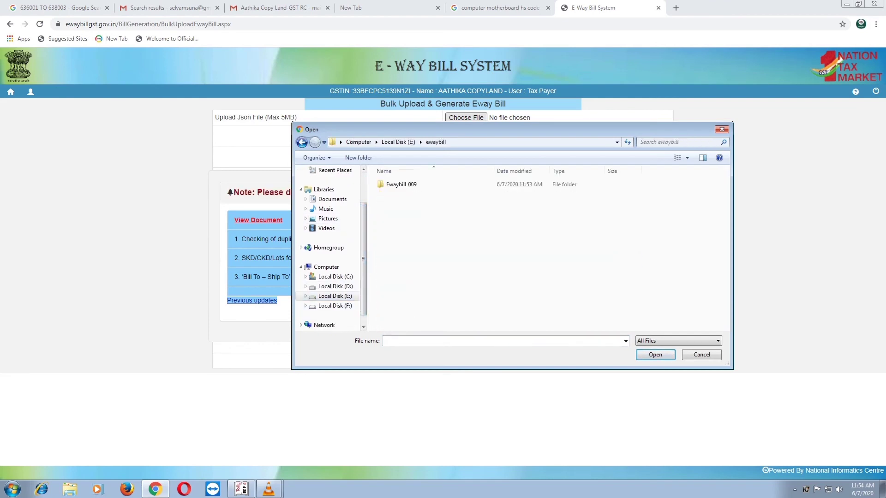
double_click(395, 184)
double_click(406, 184)
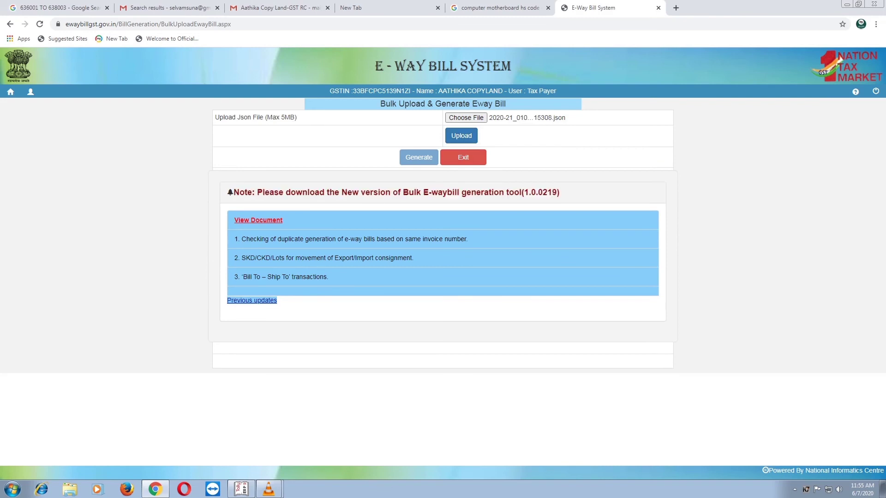
left_click(461, 136)
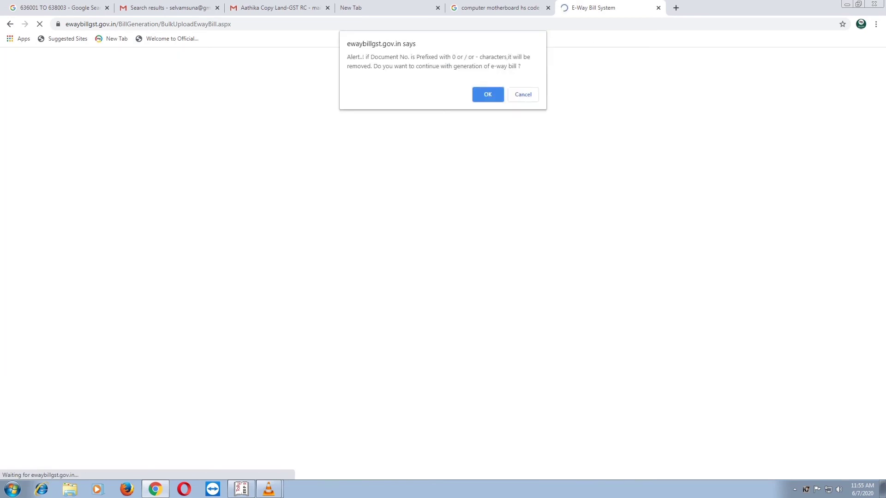
key("Return")
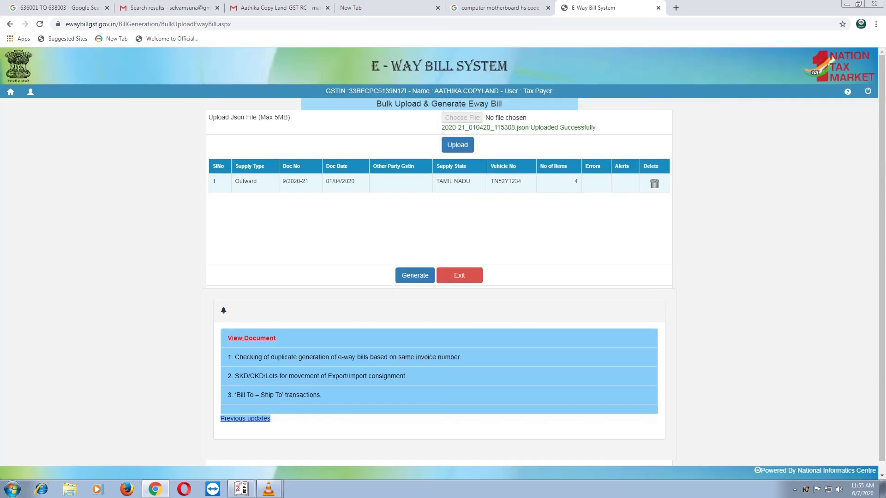